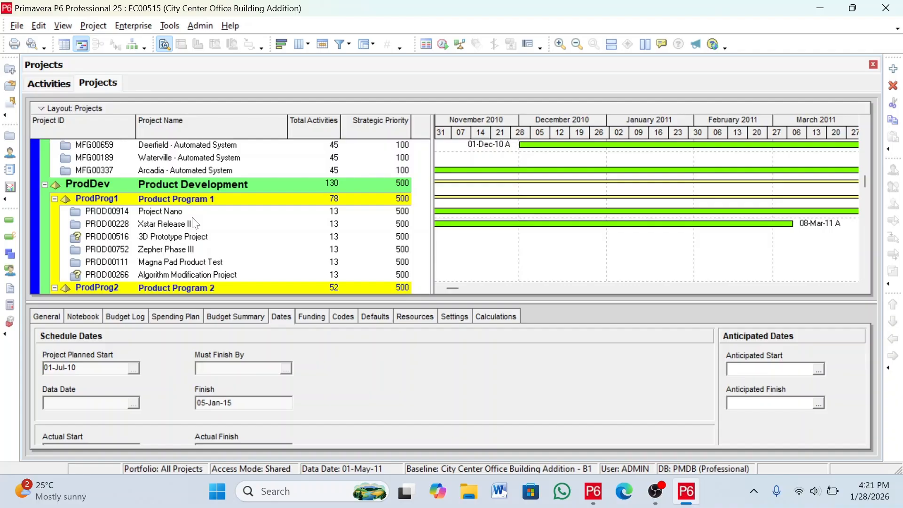
- Review the full project list, from Engineering & Construction down to the Information Technology lines of business
scroll(196, 224, "down", 3)
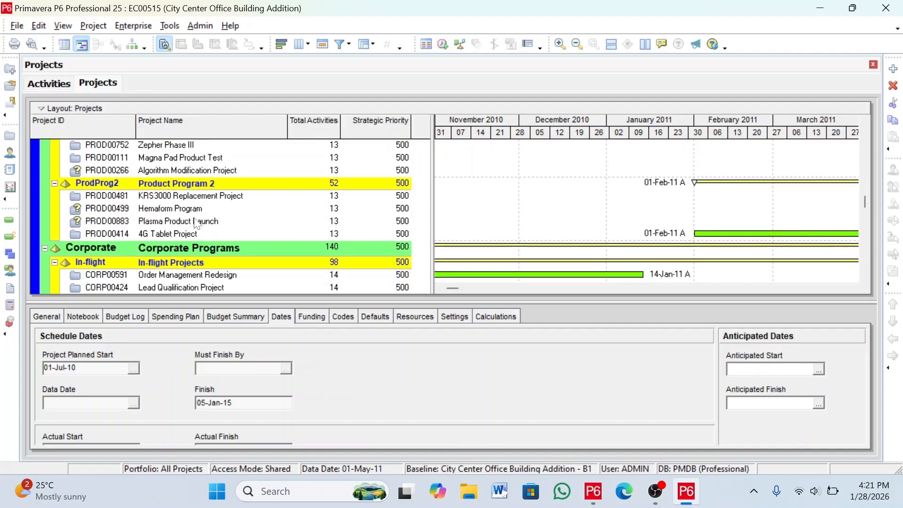
scroll(197, 224, "down", 5)
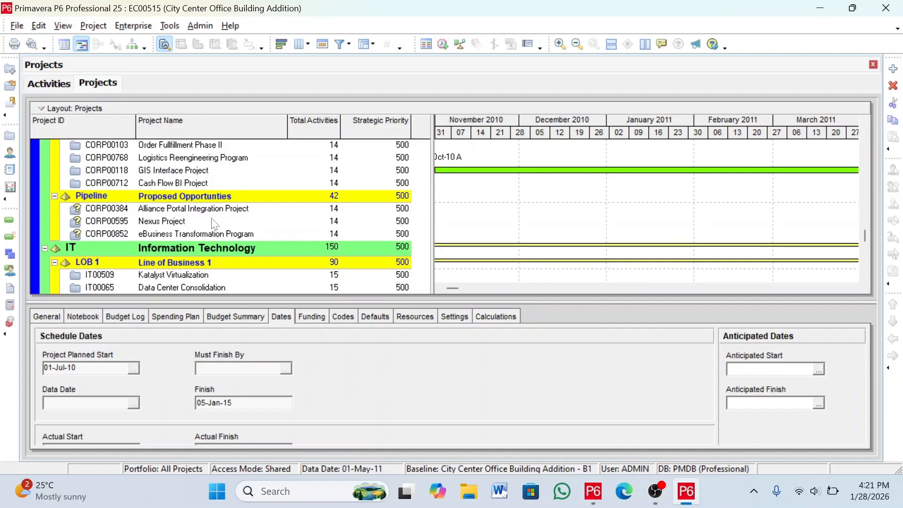
scroll(207, 224, "down", 1)
scroll(204, 231, "up", 8)
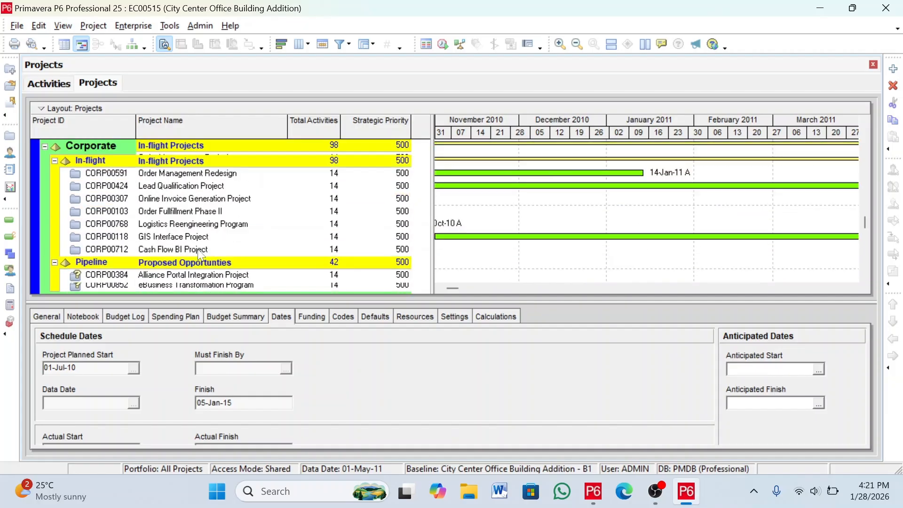
scroll(202, 241, "up", 5)
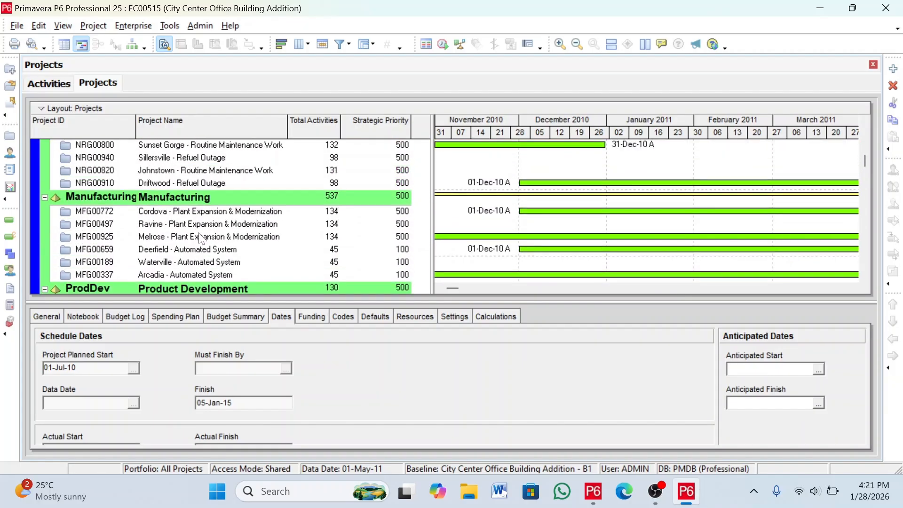
scroll(201, 239, "up", 2)
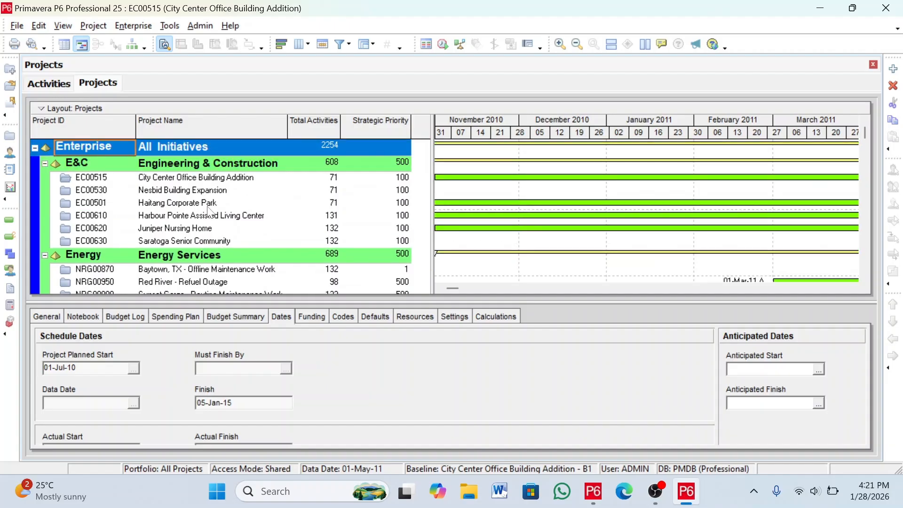
scroll(227, 232, "down", 3)
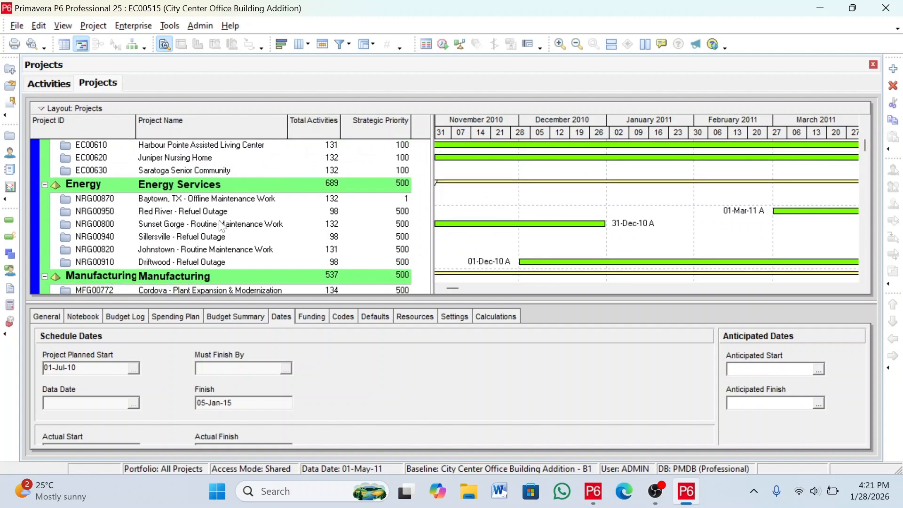
scroll(223, 240, "down", 1)
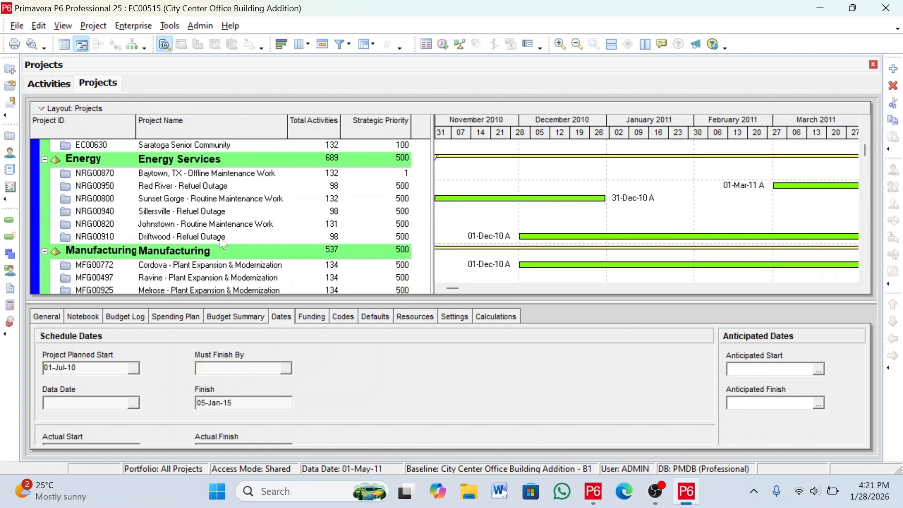
scroll(219, 237, "down", 4)
scroll(221, 232, "down", 4)
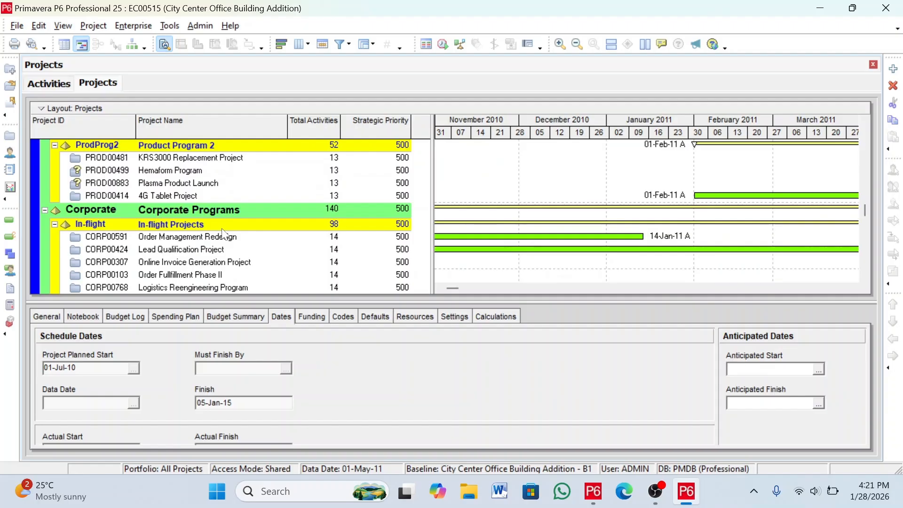
scroll(223, 234, "down", 4)
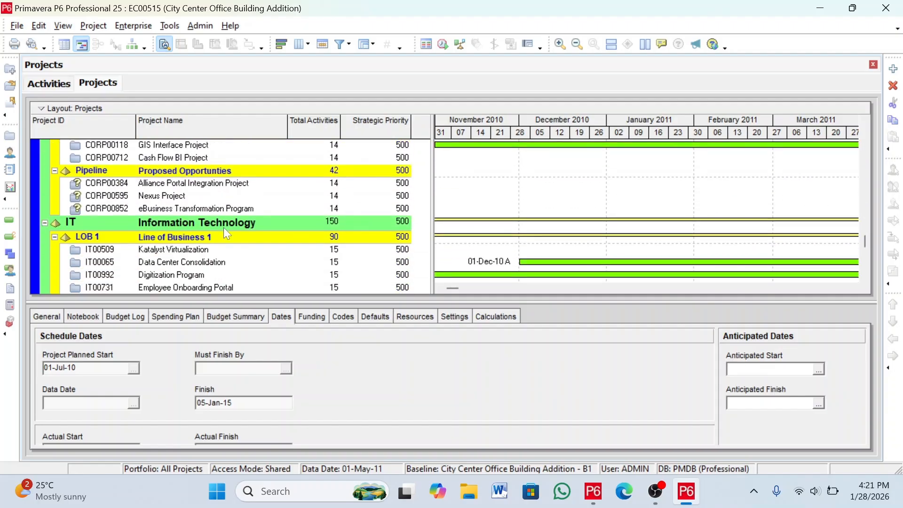
scroll(226, 231, "down", 3)
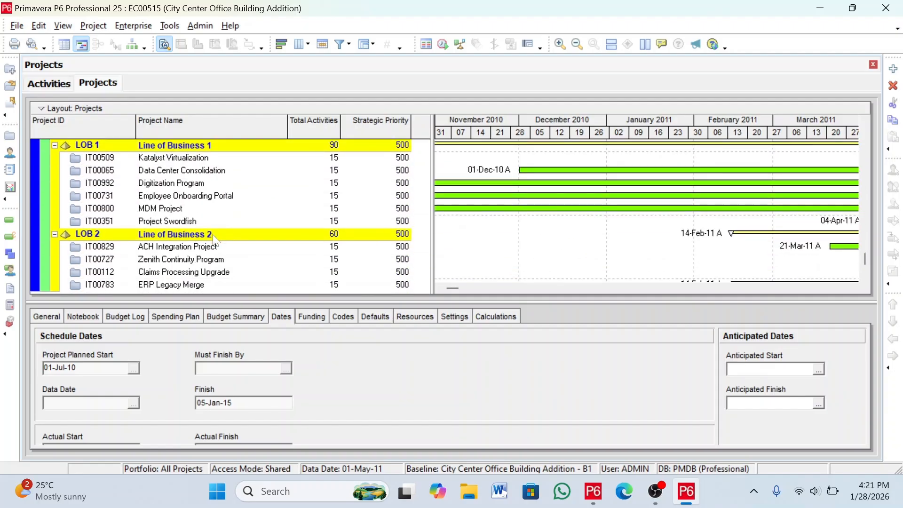
scroll(216, 237, "up", 15)
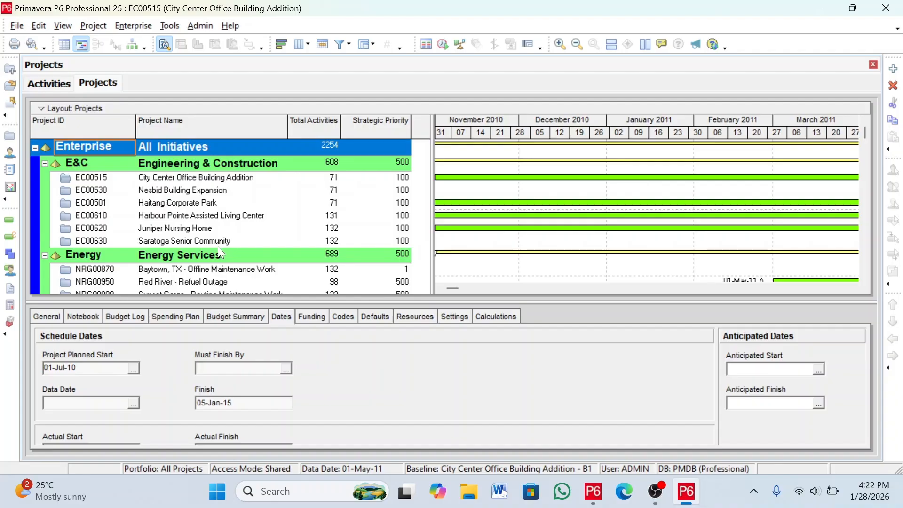
- Open the City Center Office Building Addition project (EC00515) from the Engineering & Construction group
left_click(187, 180)
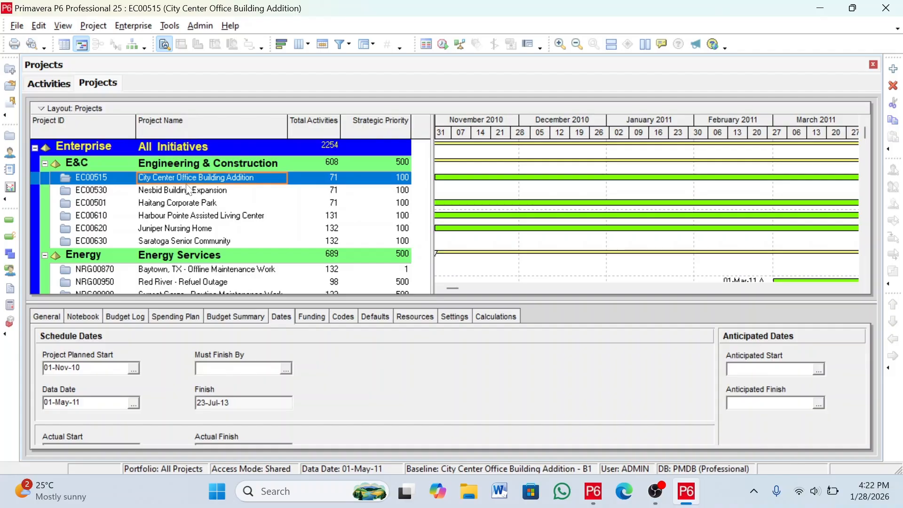
right_click(174, 179)
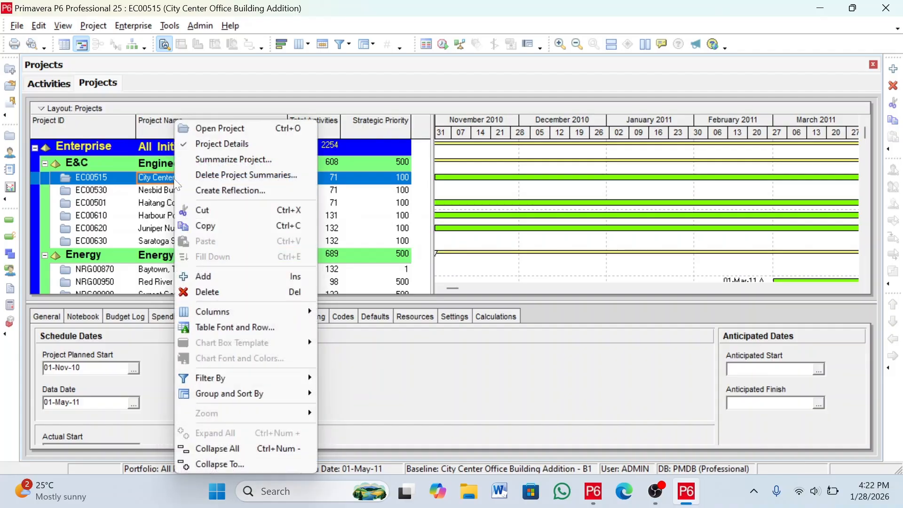
left_click(226, 127)
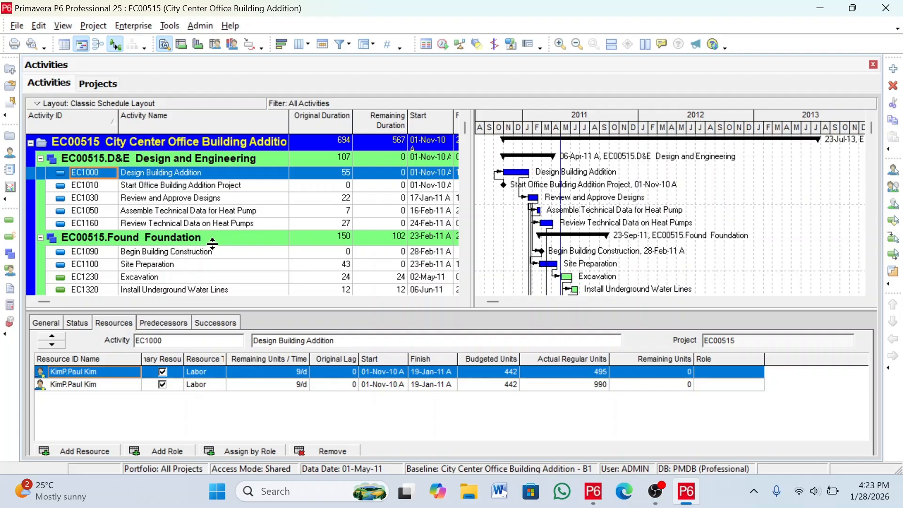
- Look through the project's activities by WBS group, from Design and Engineering to Exterior Finishes, with their Gantt bars
scroll(213, 243, "down", 3)
scroll(214, 245, "up", 3)
scroll(191, 256, "down", 2)
scroll(188, 264, "up", 1)
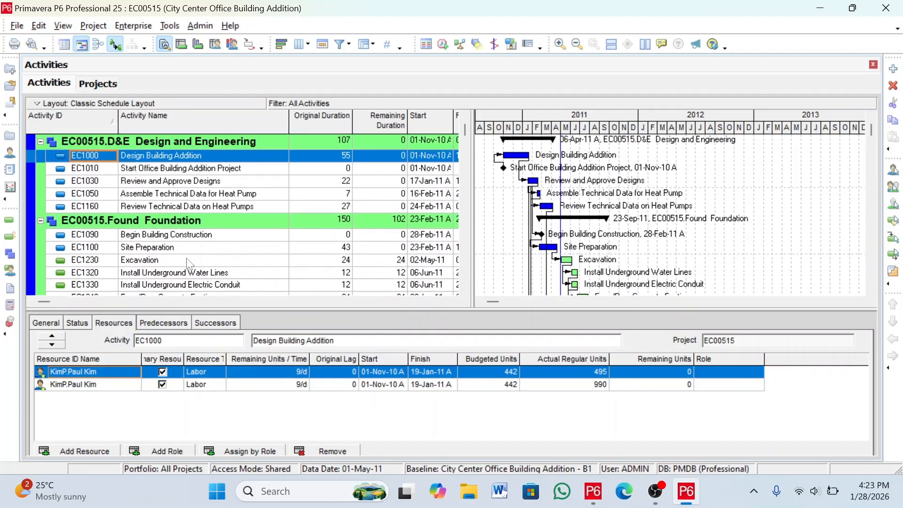
scroll(188, 263, "up", 1)
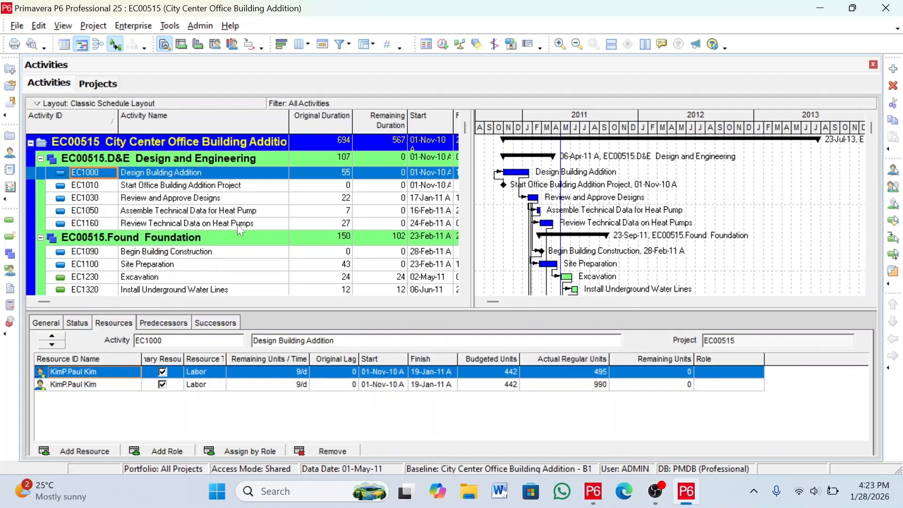
scroll(166, 259, "down", 3)
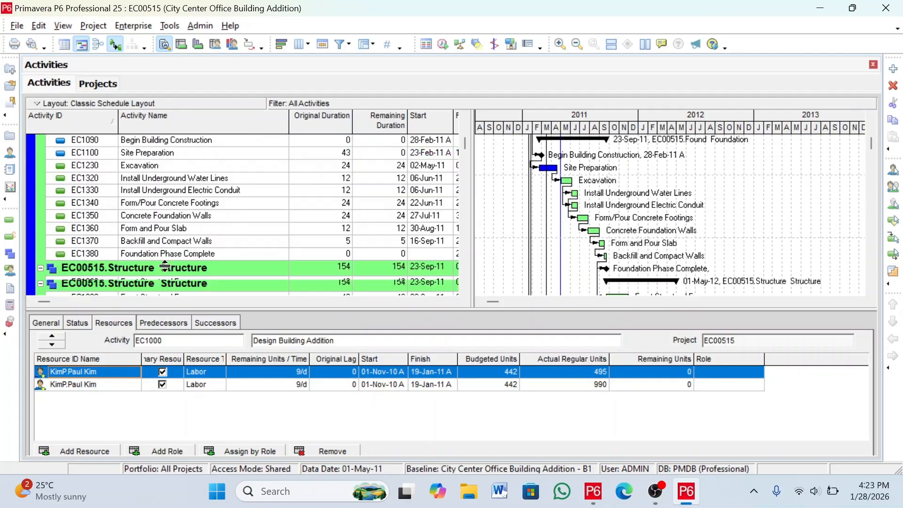
scroll(165, 266, "down", 12)
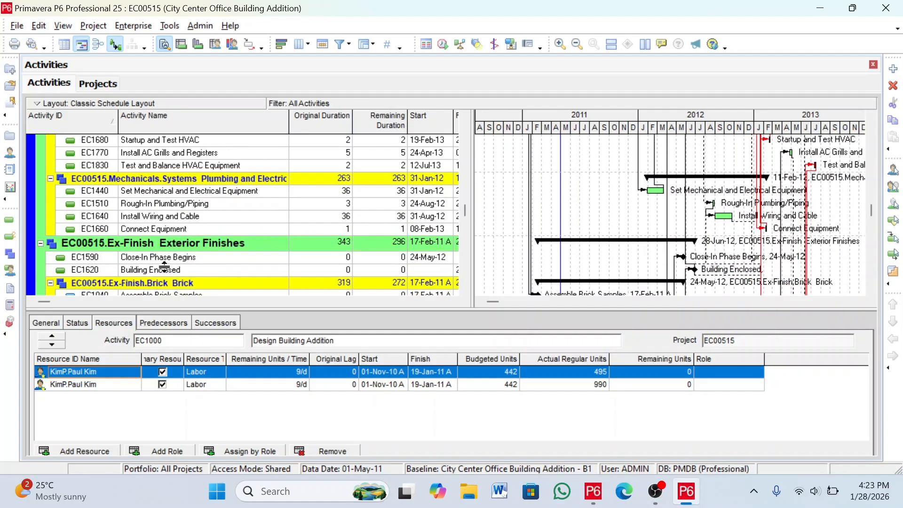
scroll(164, 266, "down", 1)
scroll(169, 270, "up", 6)
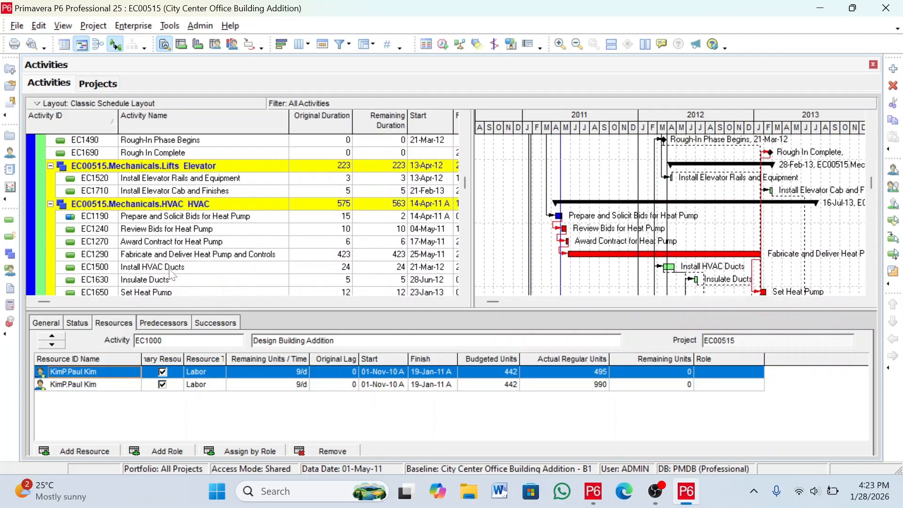
scroll(171, 272, "up", 10)
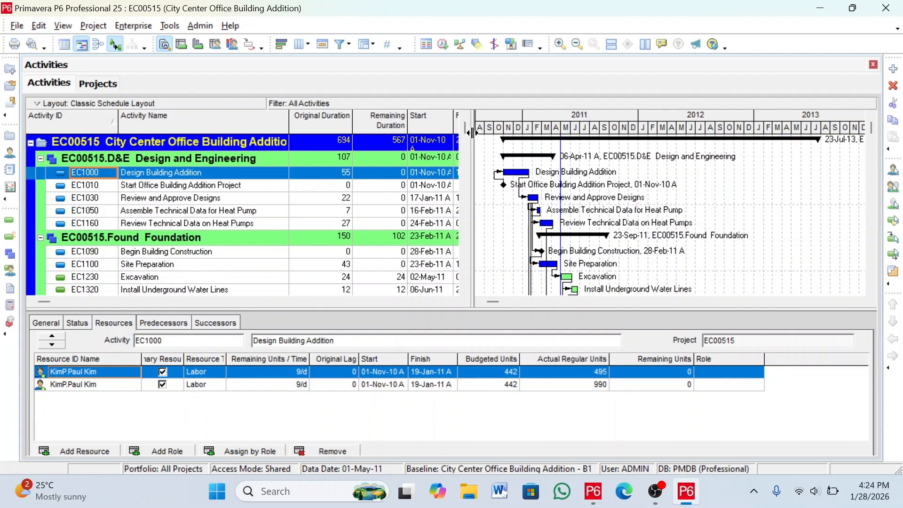
- Widen the activity table to expose the Finish and Total Float columns, and examine the Activity Steps, Costs and Dates column options
left_click_drag(472, 123, 597, 136)
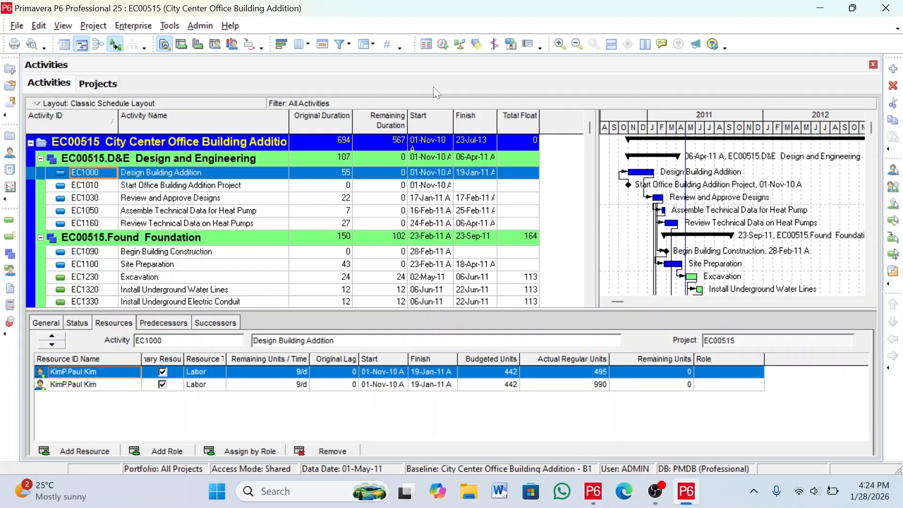
left_click(297, 44)
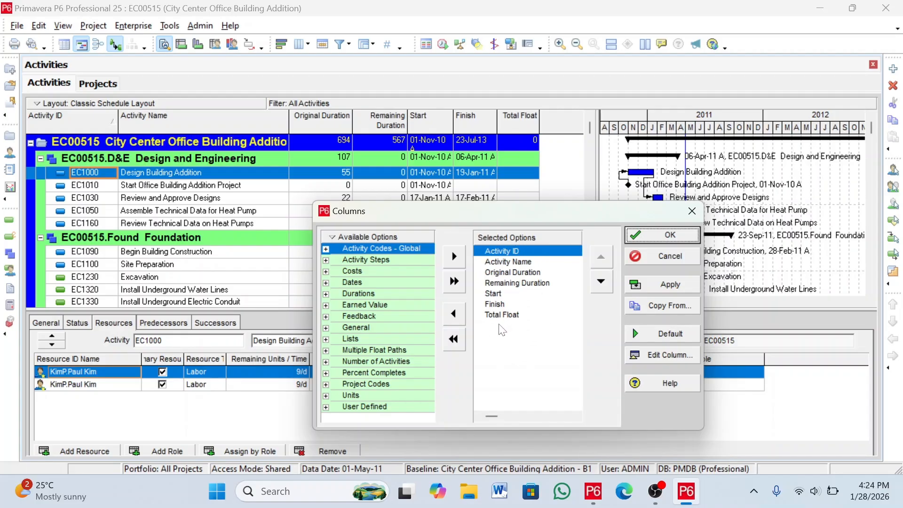
left_click(499, 304)
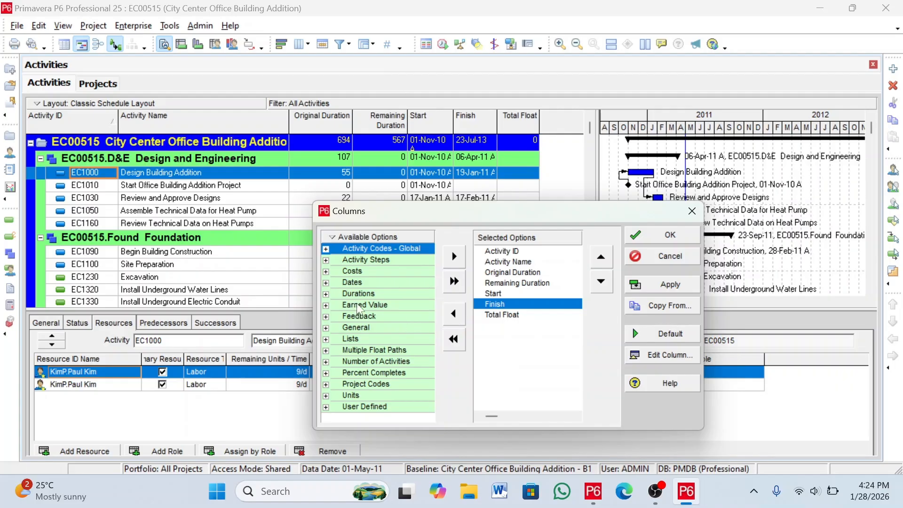
left_click(325, 260)
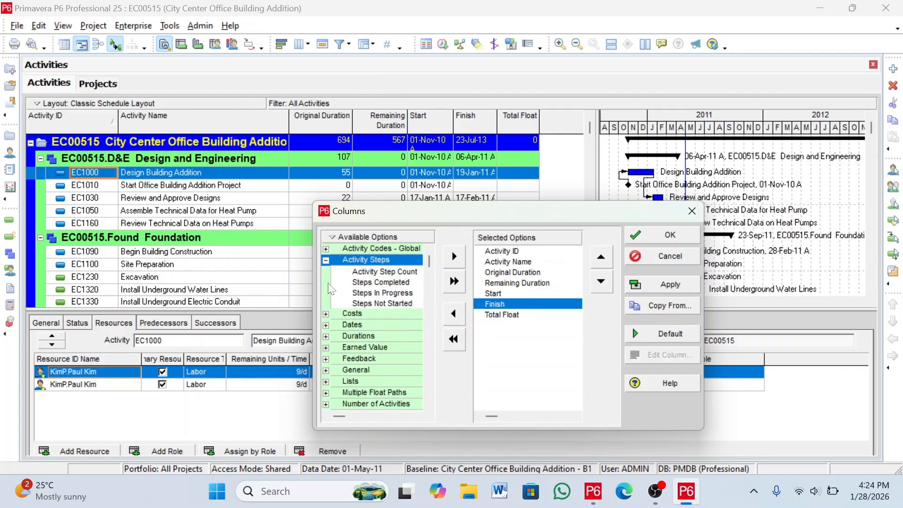
left_click(326, 314)
scroll(369, 301, "down", 2)
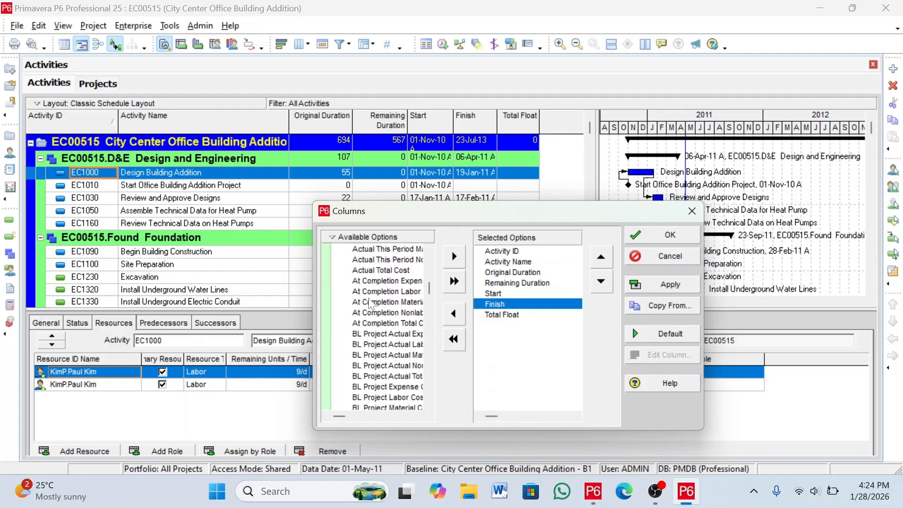
scroll(369, 304, "down", 10)
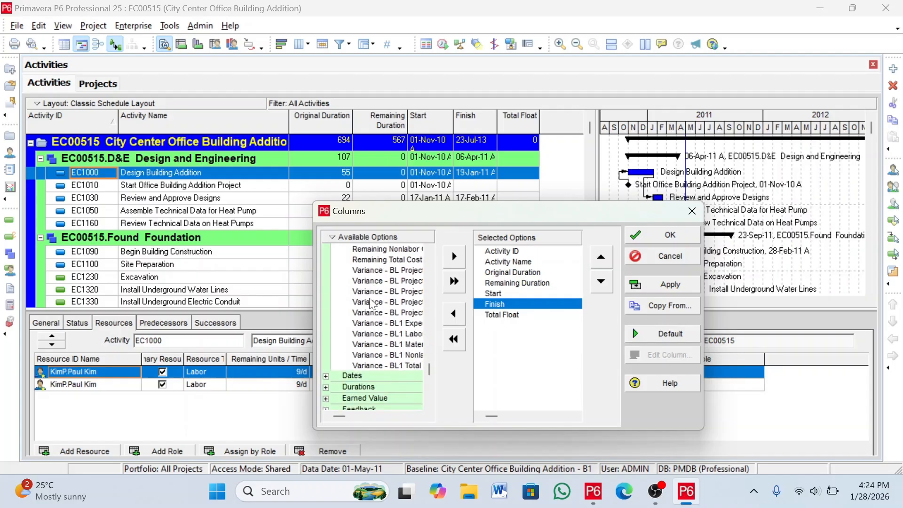
scroll(370, 303, "down", 3)
left_click(326, 294)
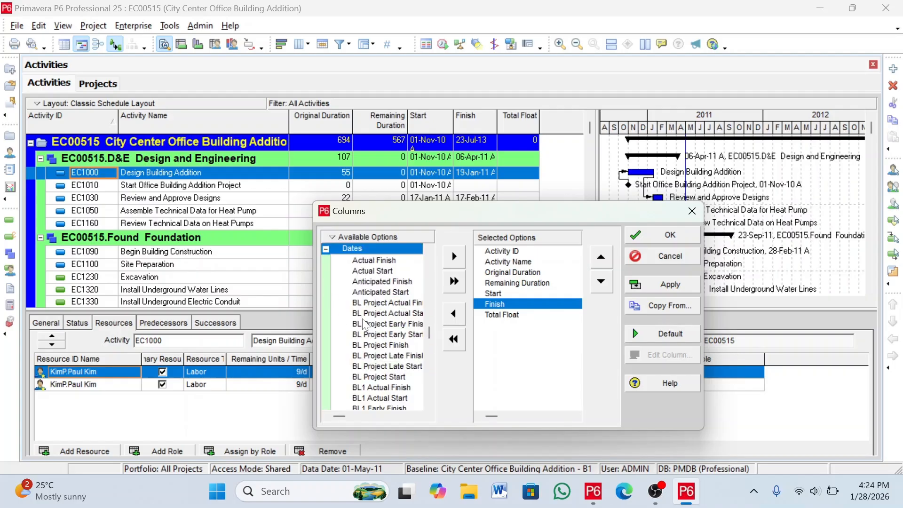
scroll(364, 323, "down", 12)
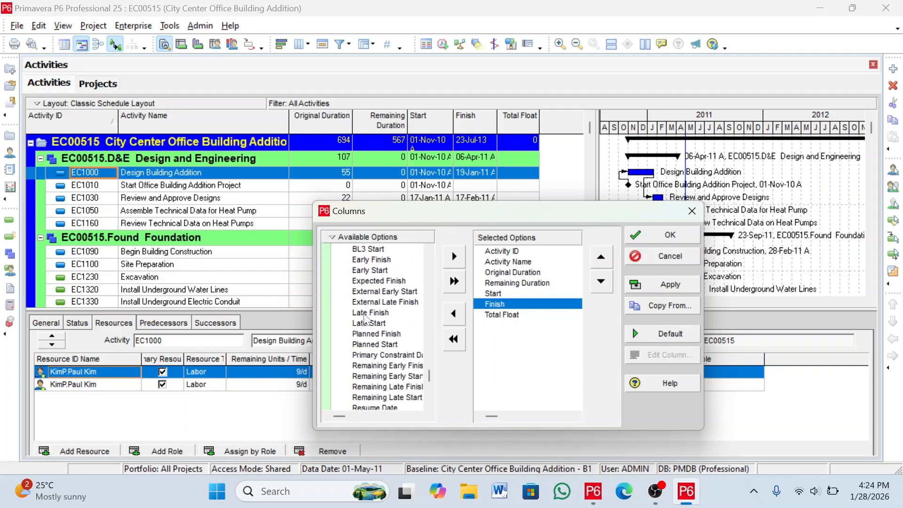
scroll(366, 319, "down", 2)
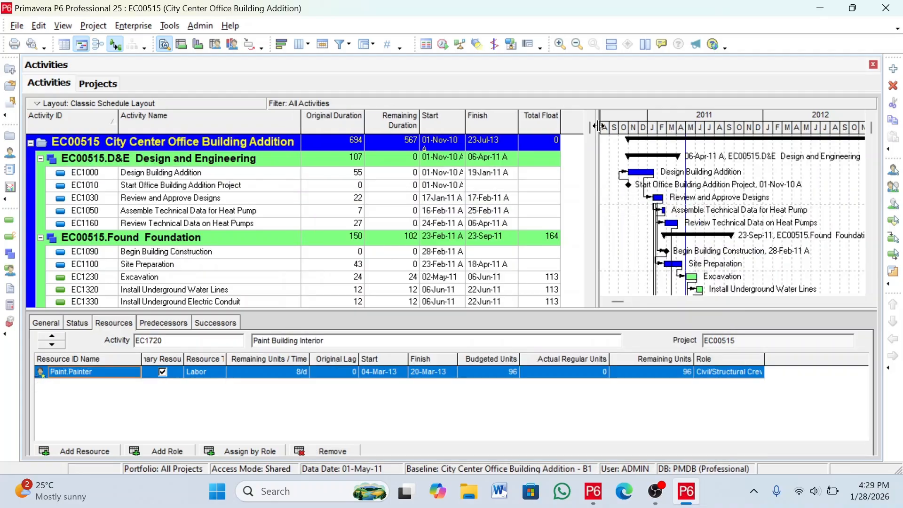
- Narrow the activity table to enlarge the Gantt chart, and apply the Year/Month date interval to its timescale
left_click_drag(595, 127, 434, 142)
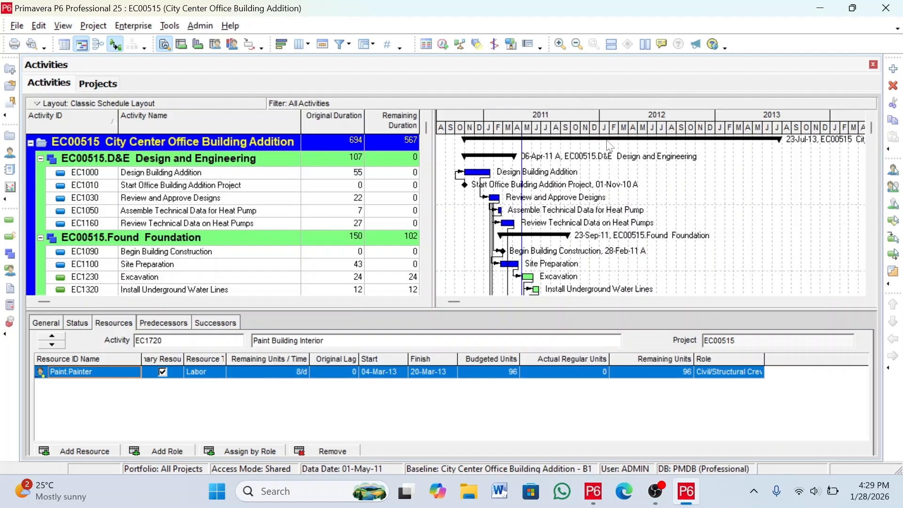
right_click(618, 120)
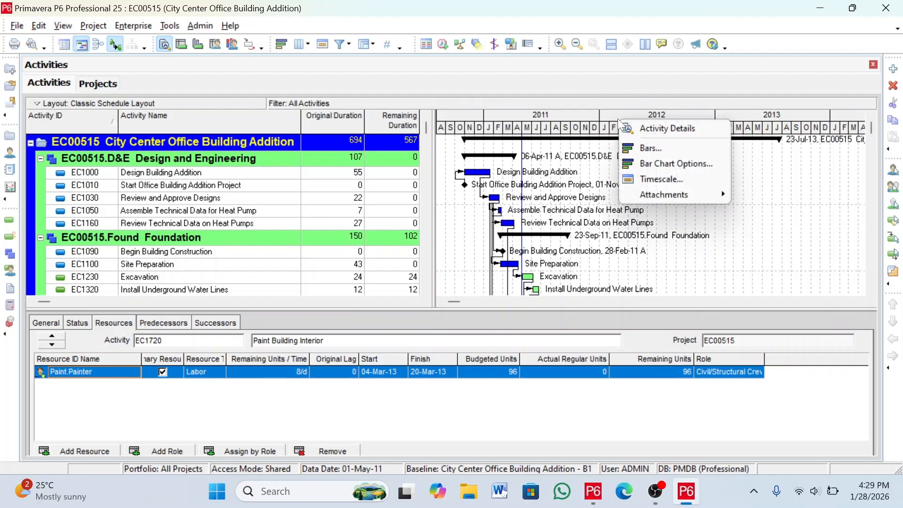
left_click(652, 181)
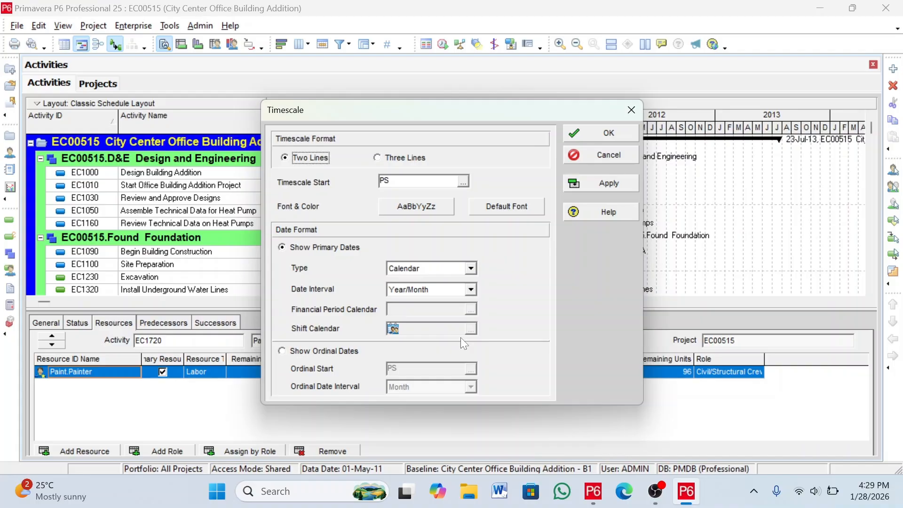
left_click(404, 294)
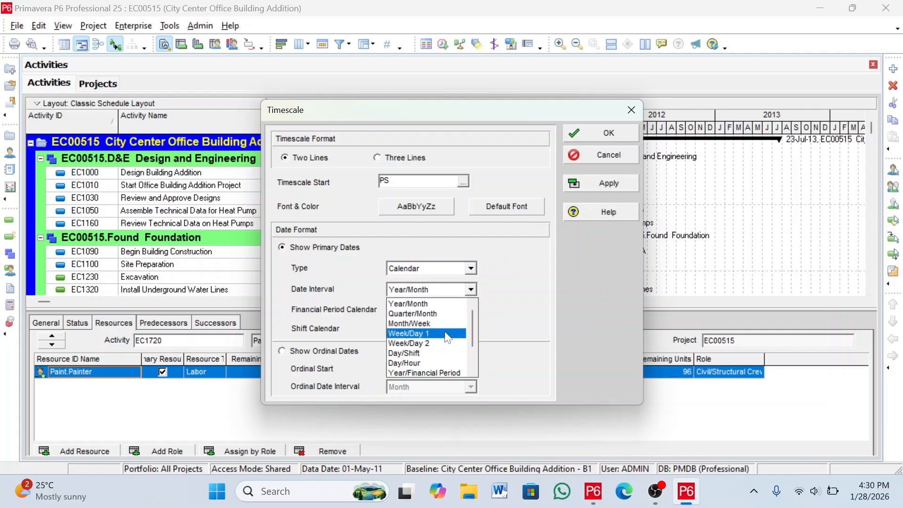
scroll(436, 318, "up", 1)
left_click(437, 314)
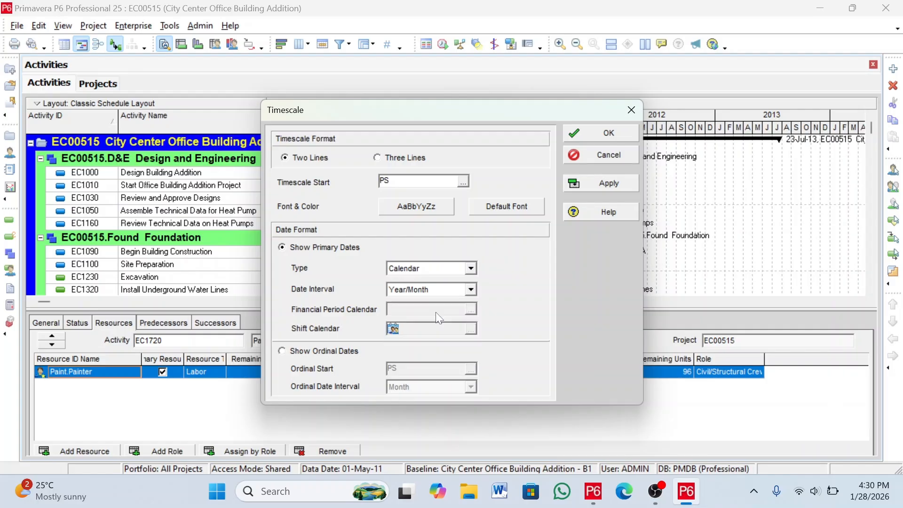
left_click(605, 184)
left_click(600, 132)
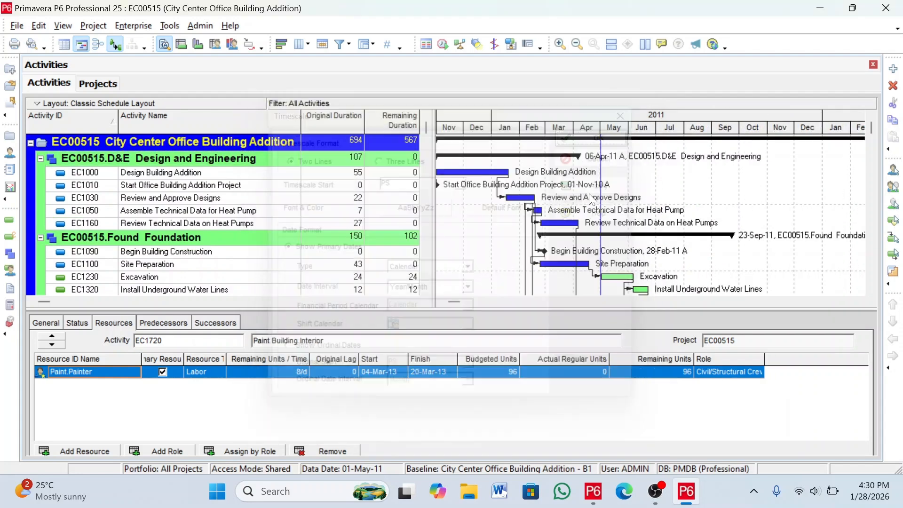
- Compress the Gantt timescale to fit more months and shift the chart back to the project's start in November 2010
left_click_drag(698, 133, 618, 134)
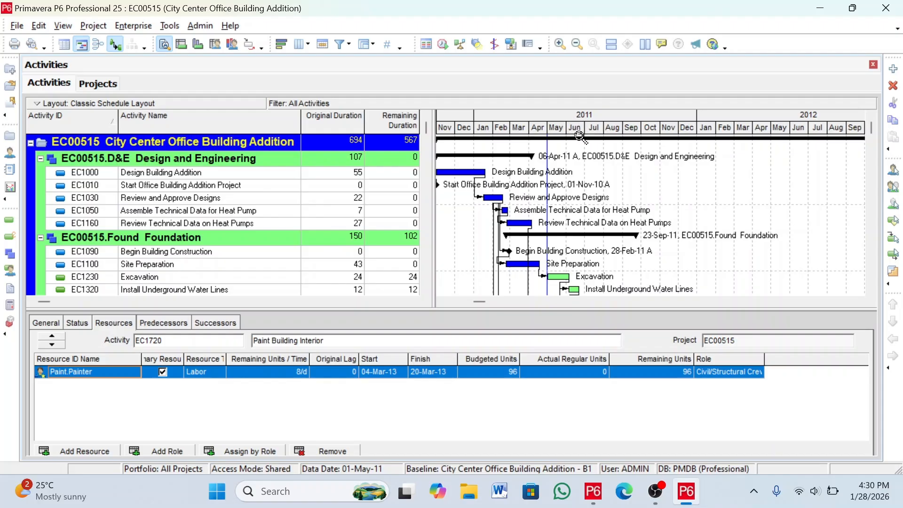
left_click_drag(580, 133, 514, 147)
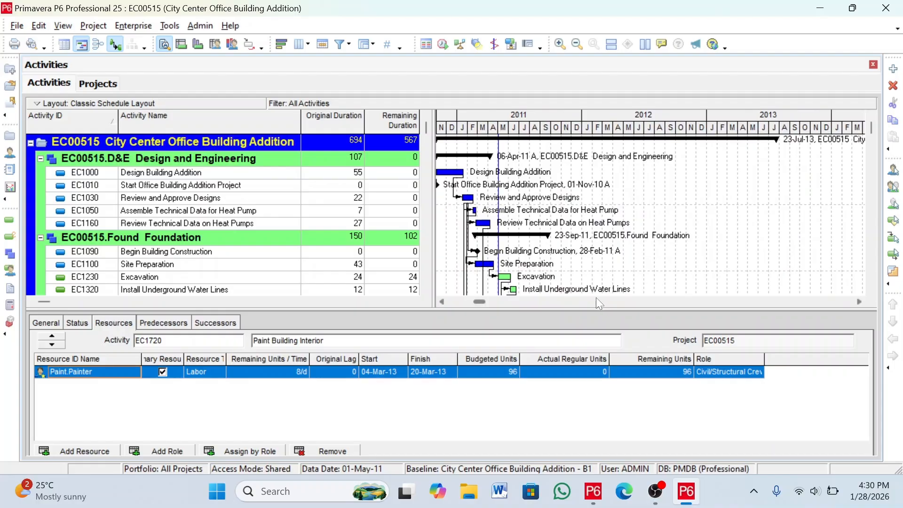
left_click_drag(480, 301, 461, 302)
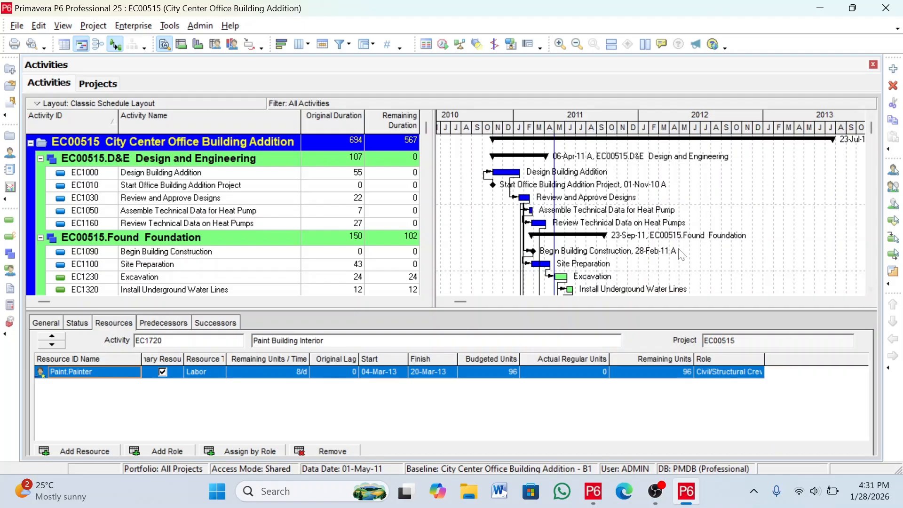
left_click_drag(845, 121, 752, 153)
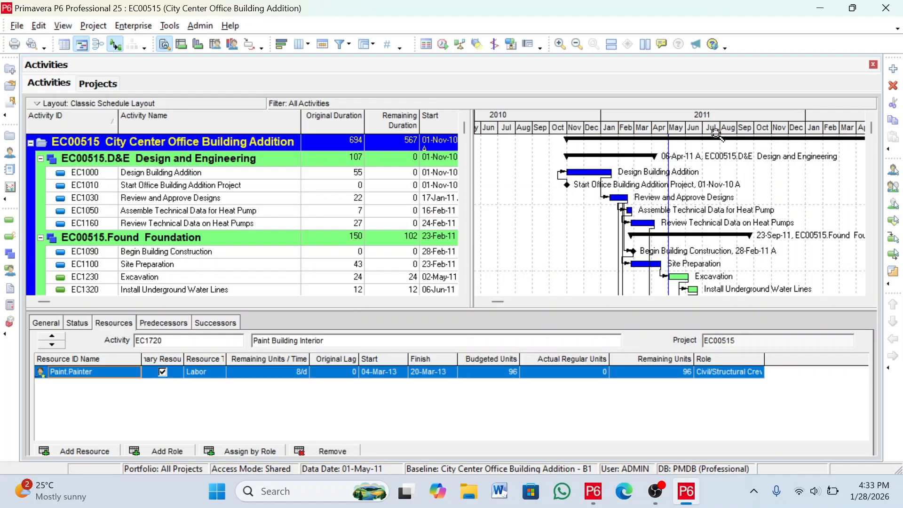
left_click_drag(713, 126, 647, 121)
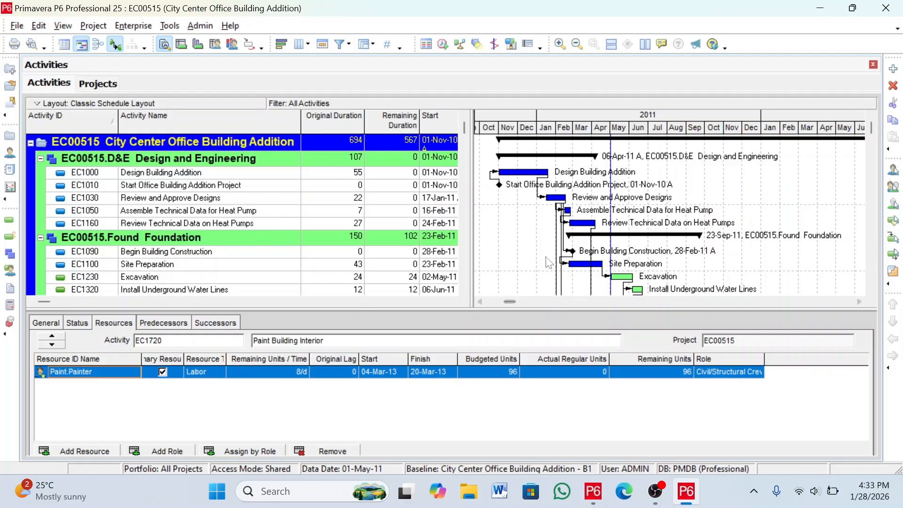
- Look through the activities and their Gantt relationship lines from Design and Engineering to Mechanicals HVAC, including the project start milestone EC1010
scroll(549, 259, "down", 2)
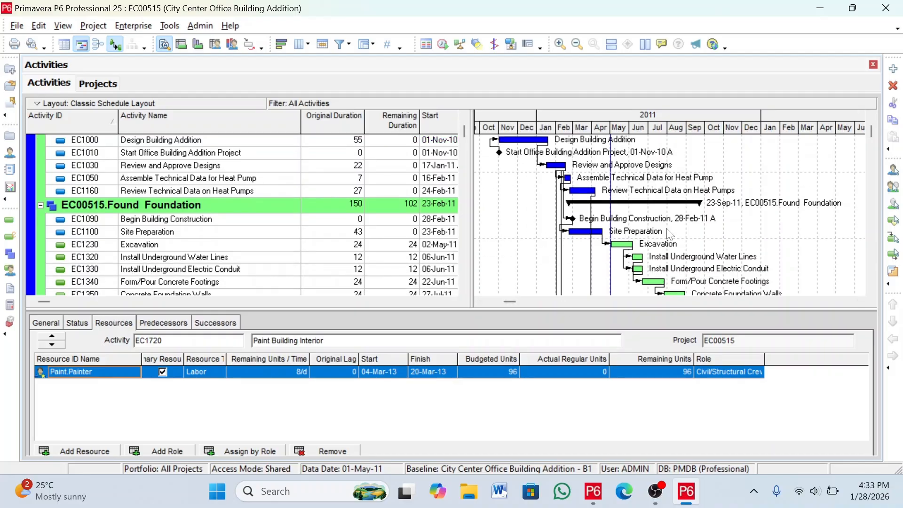
scroll(660, 220, "down", 1)
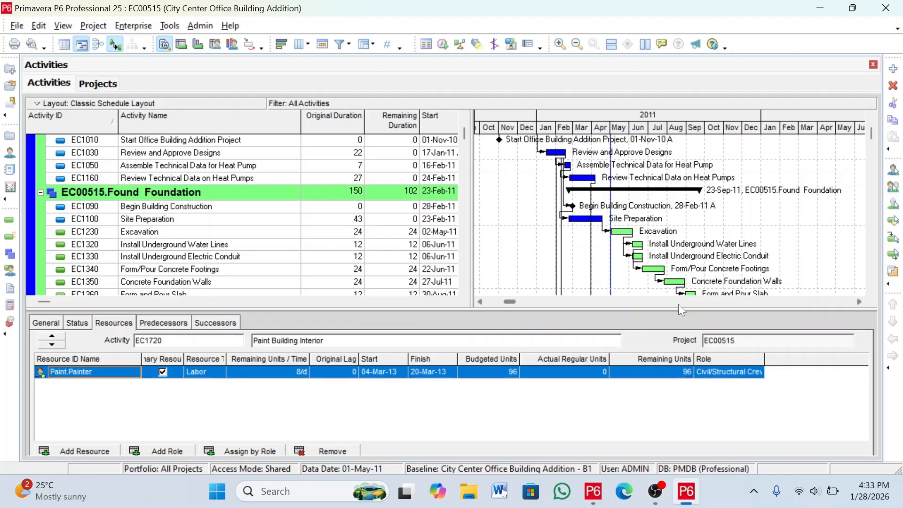
scroll(635, 190, "down", 2)
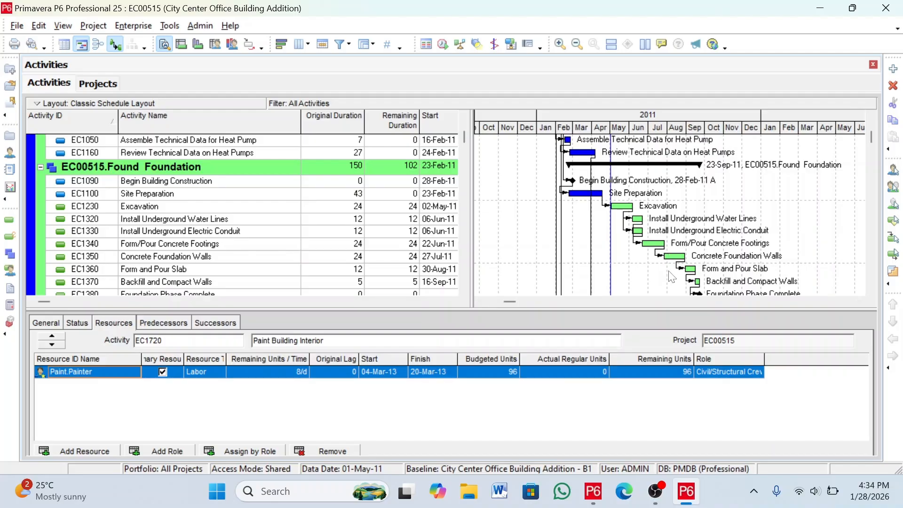
scroll(673, 273, "down", 10)
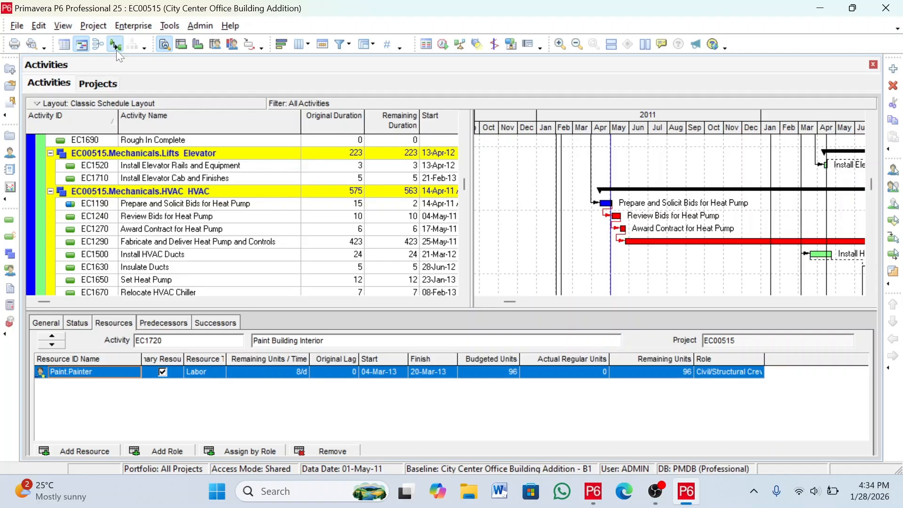
scroll(654, 225, "up", 10)
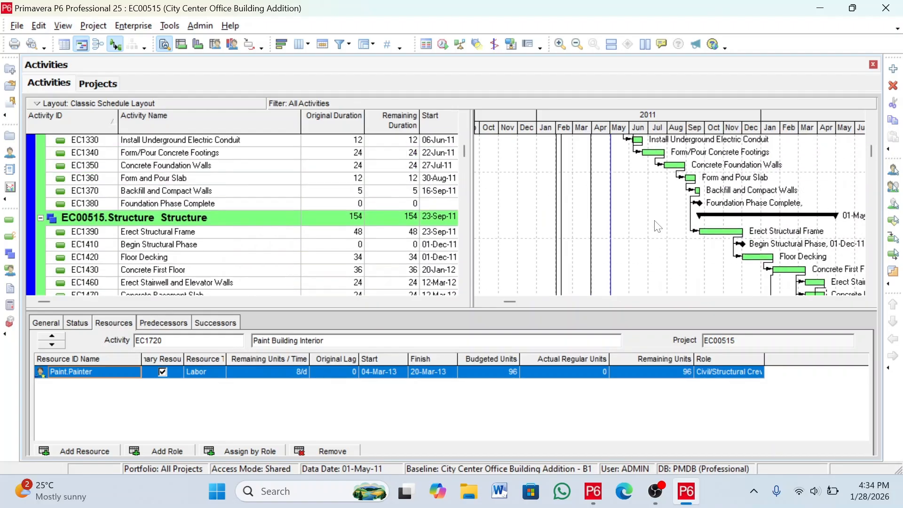
scroll(651, 223, "up", 3)
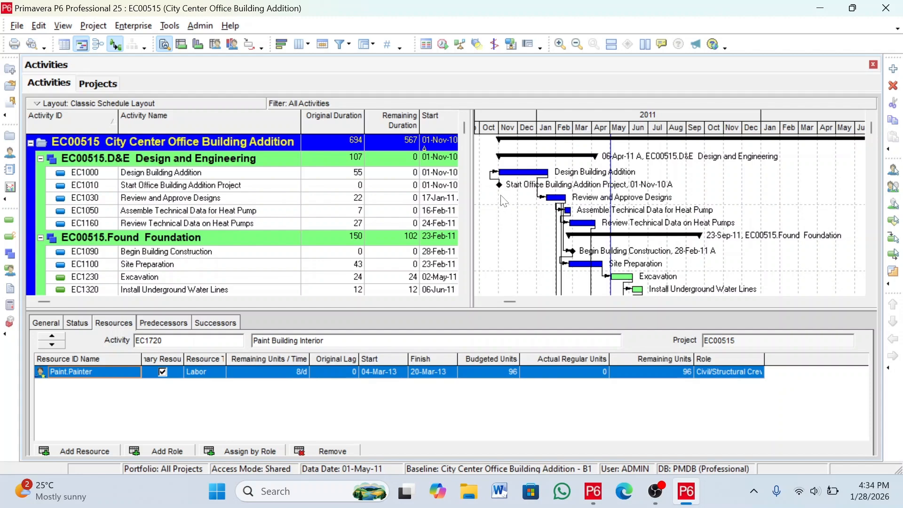
left_click(338, 185)
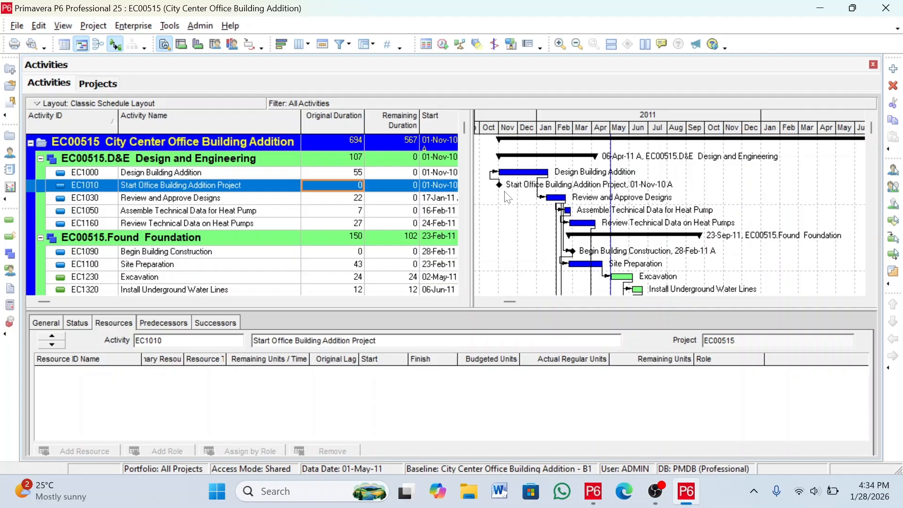
scroll(531, 224, "down", 10)
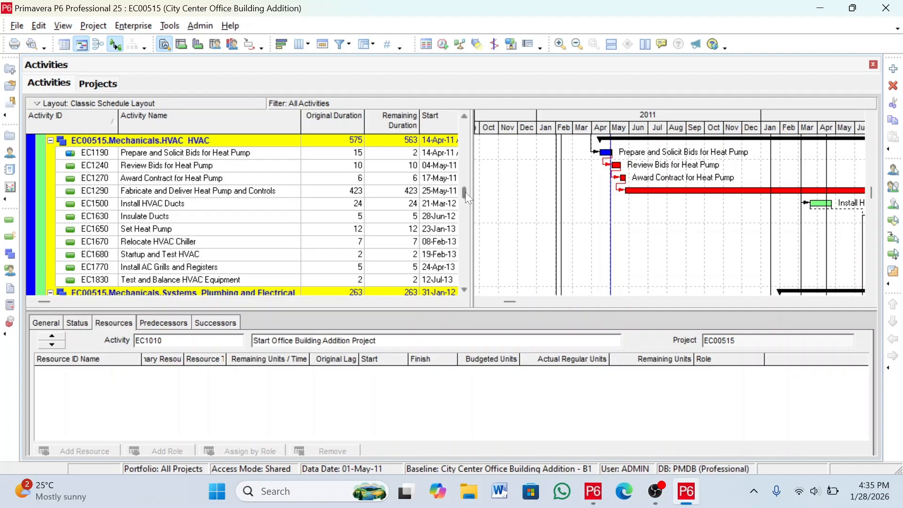
left_click_drag(464, 193, 462, 123)
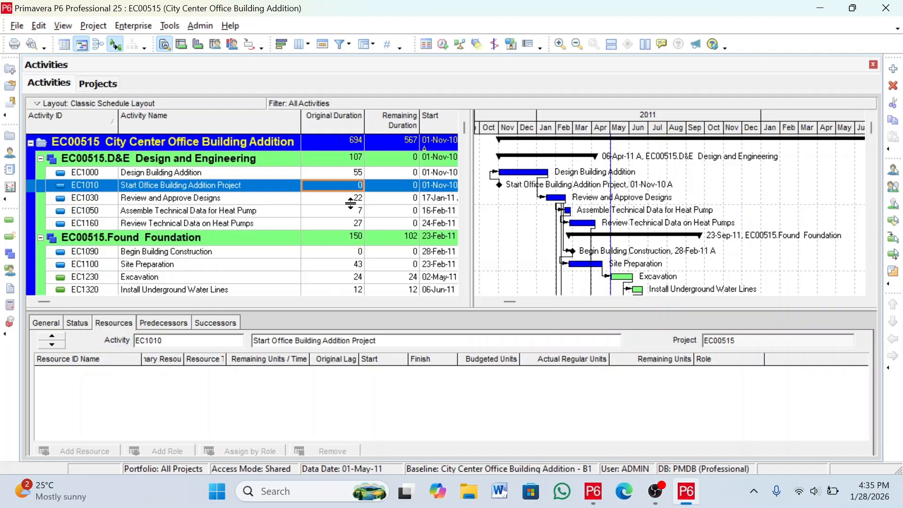
- Show the general details of Install Underground Water Lines (EC1320) and examine its Activity Type, Duration Type and % Complete Type options
scroll(212, 216, "down", 1)
left_click(93, 257)
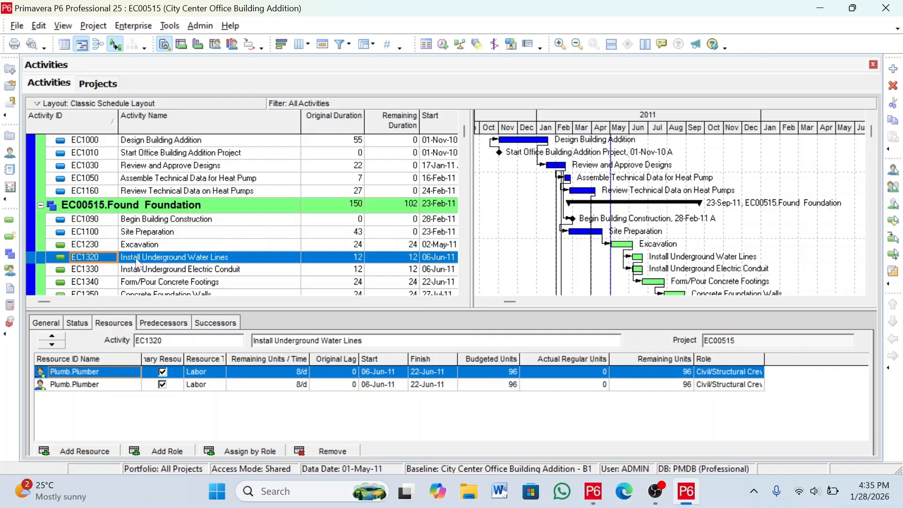
left_click(47, 324)
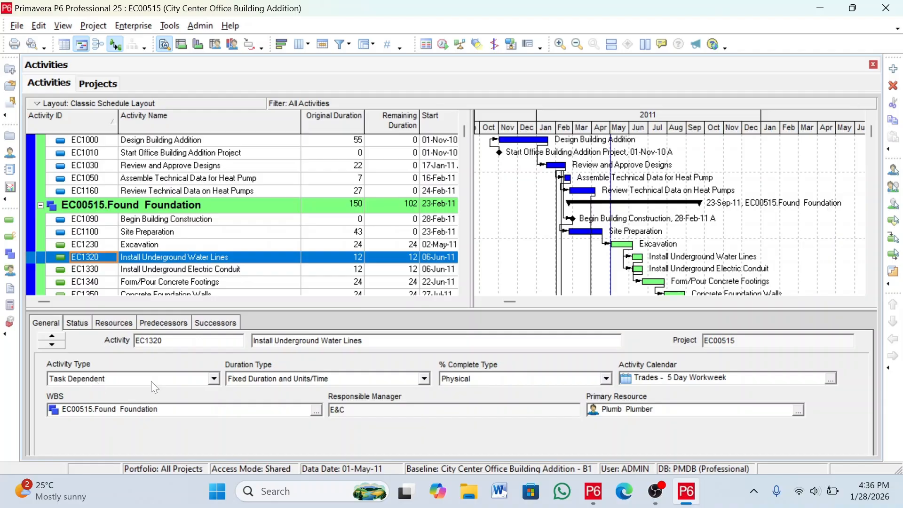
left_click(214, 380)
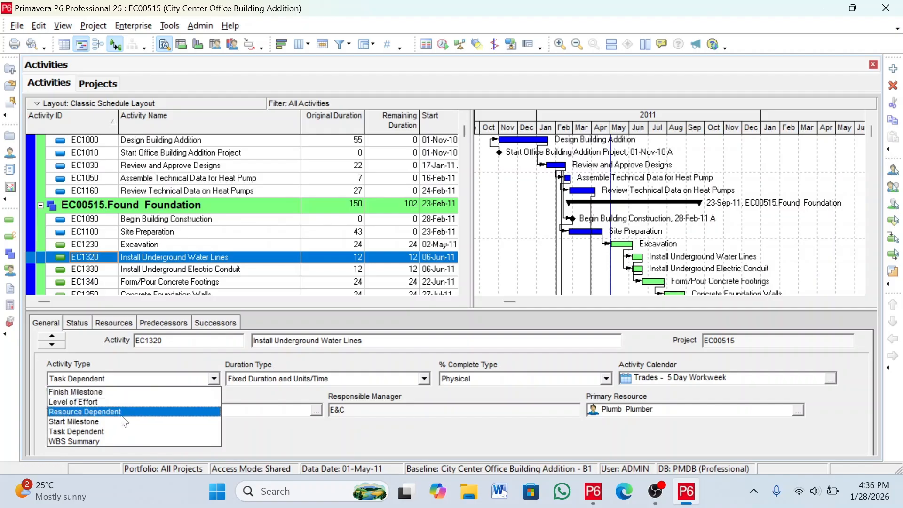
left_click(263, 436)
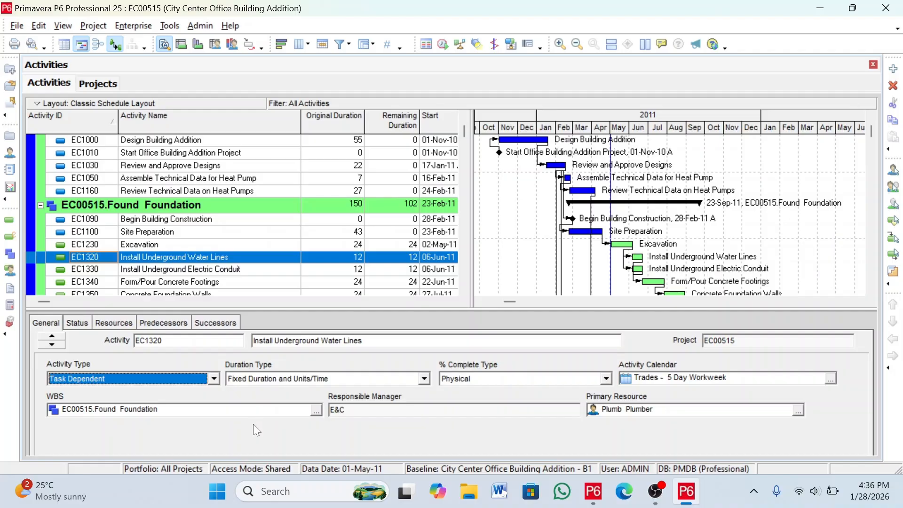
left_click(424, 379)
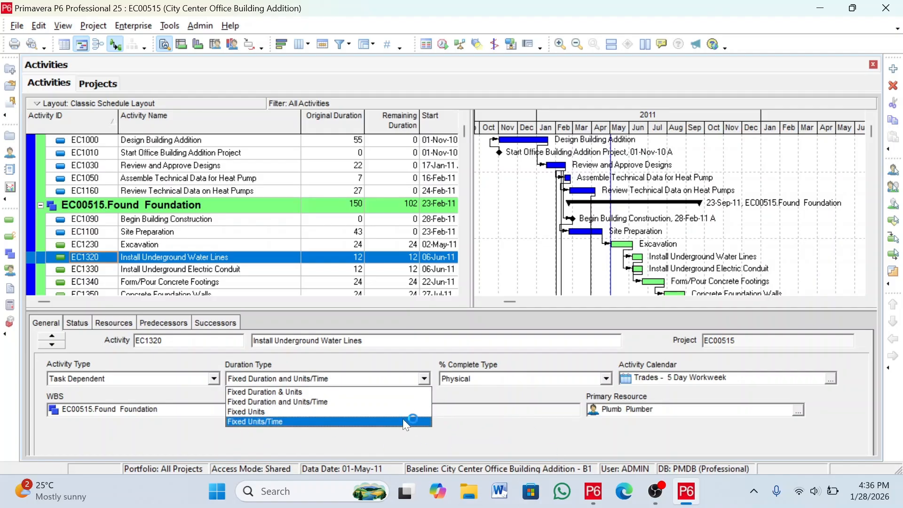
left_click(344, 404)
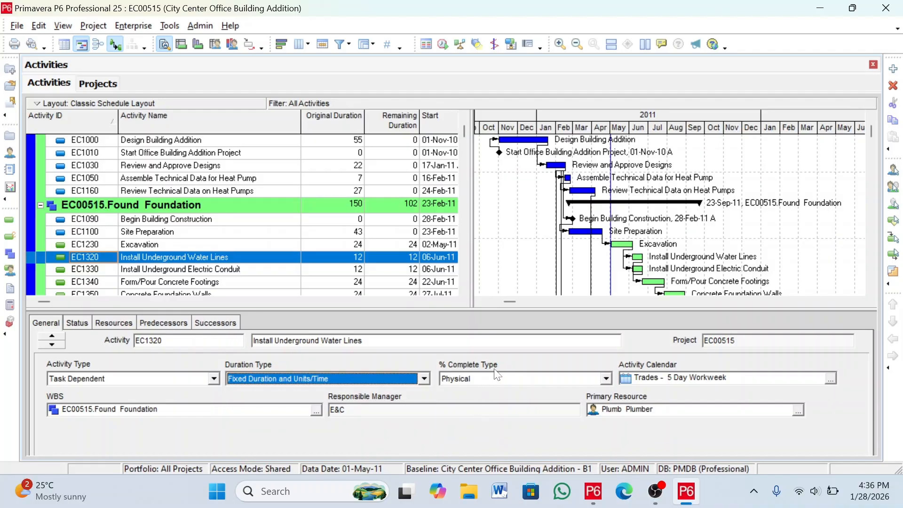
left_click(603, 379)
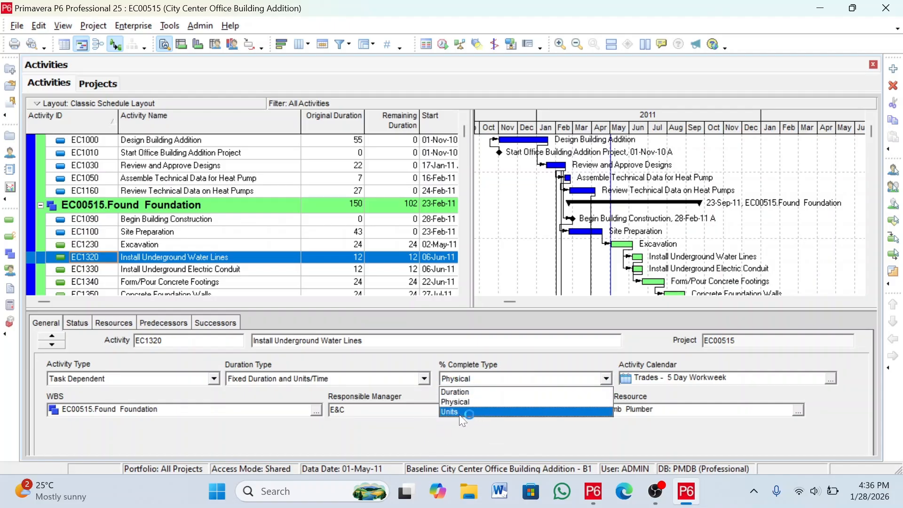
left_click(479, 403)
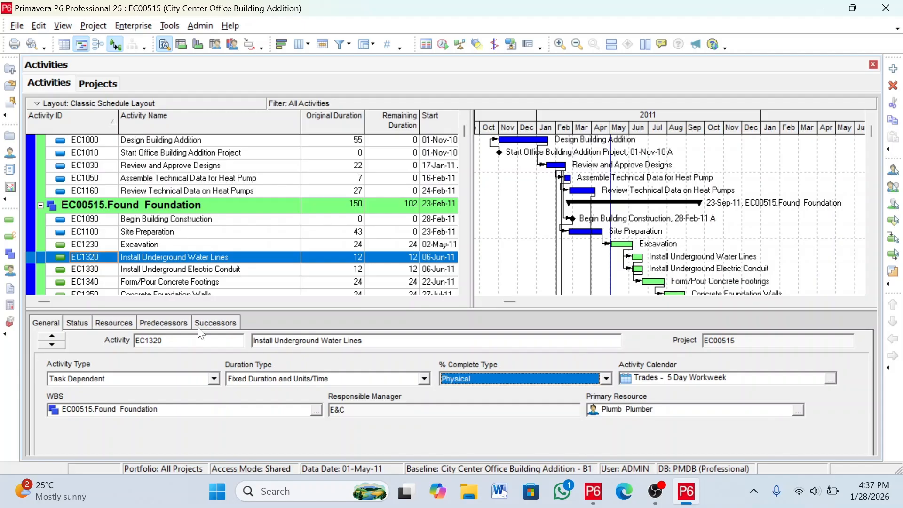
- Enlarge the details area while viewing EC1320's status, and widen the Resource Type column in its resource assignments
left_click(78, 324)
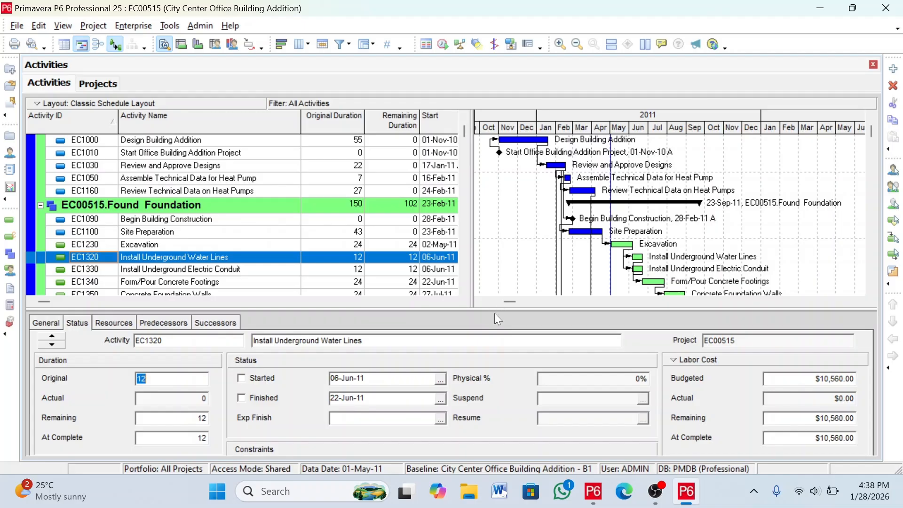
left_click_drag(495, 310, 493, 287)
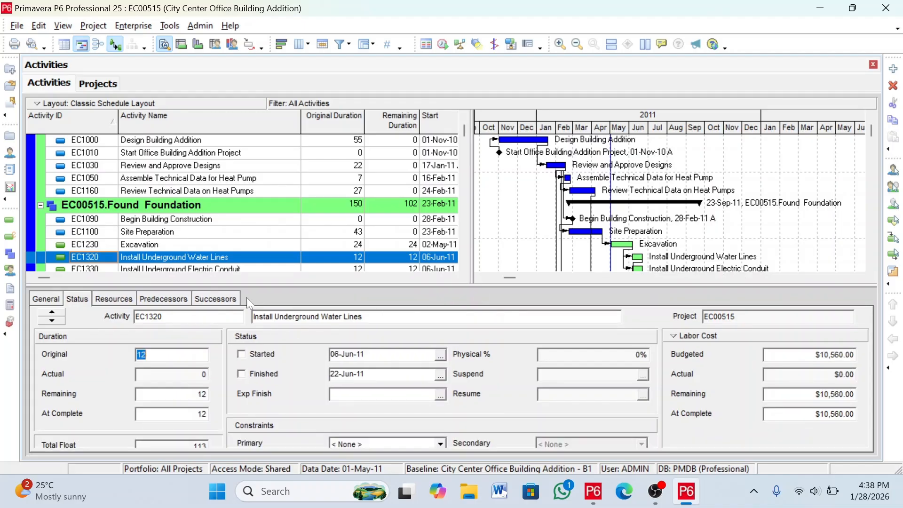
left_click(112, 300)
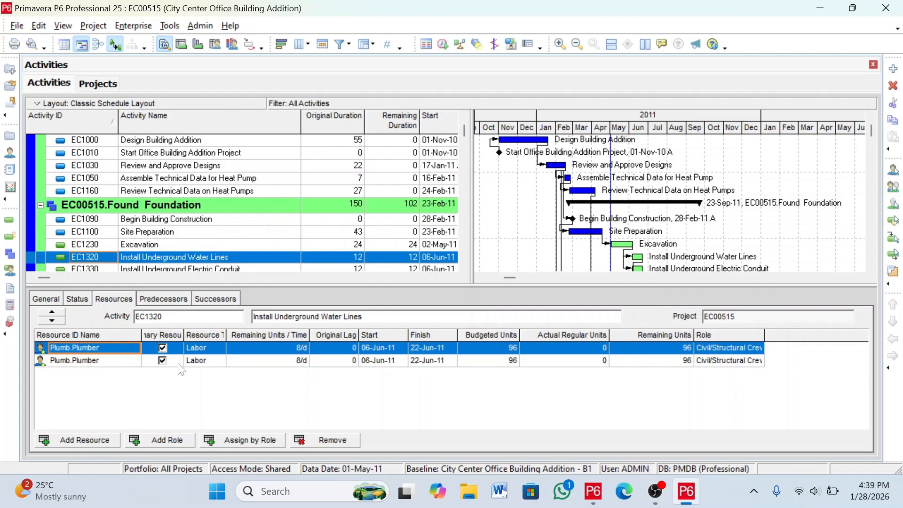
left_click_drag(226, 334, 253, 334)
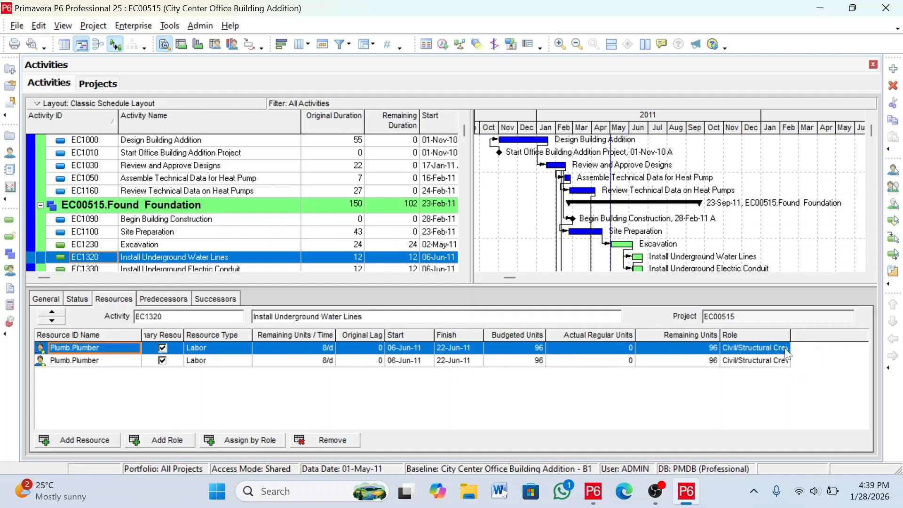
- Examine the available and selected column options for the resource assignments, and accept the current selection
right_click(810, 344)
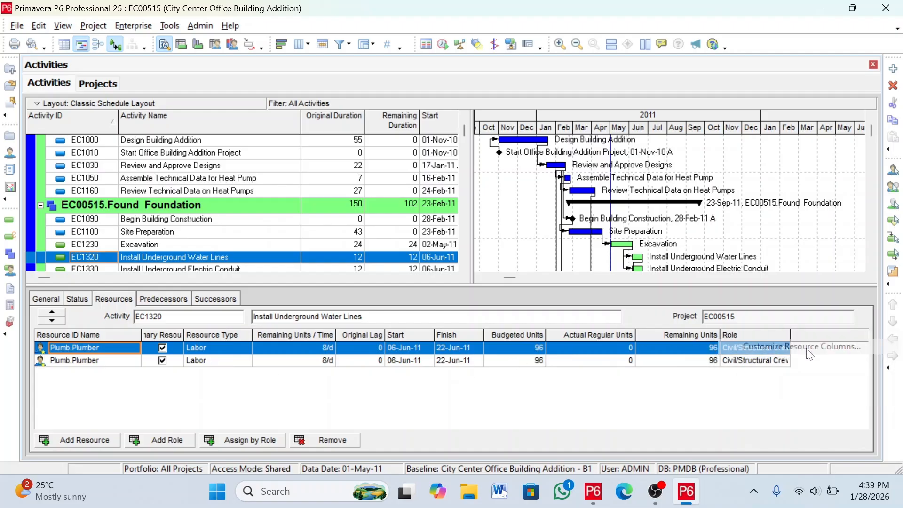
left_click(806, 348)
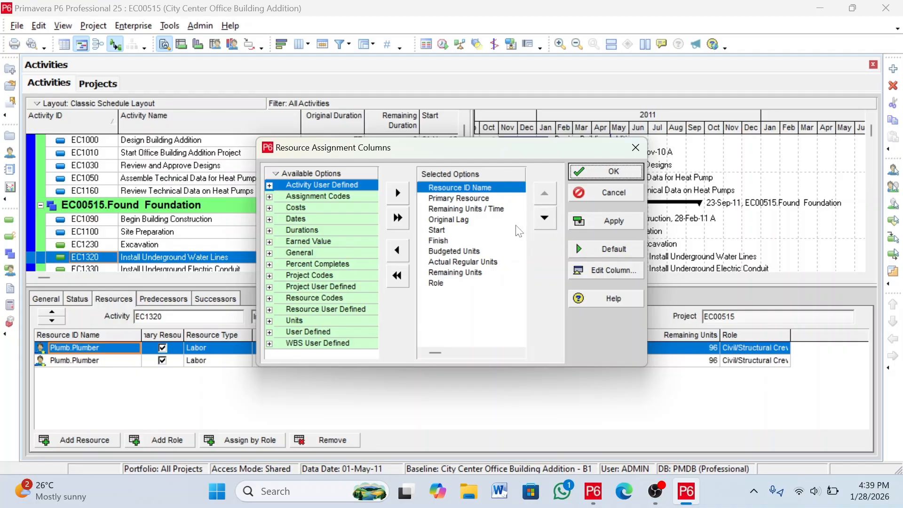
left_click(613, 173)
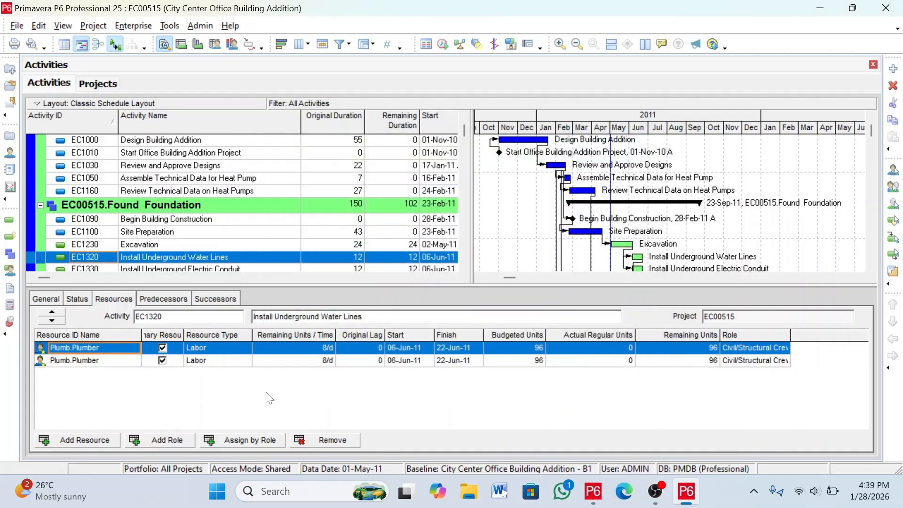
- Show EC1320's predecessors and examine the relationship types offered for the Excavation link, keeping FS
left_click(171, 300)
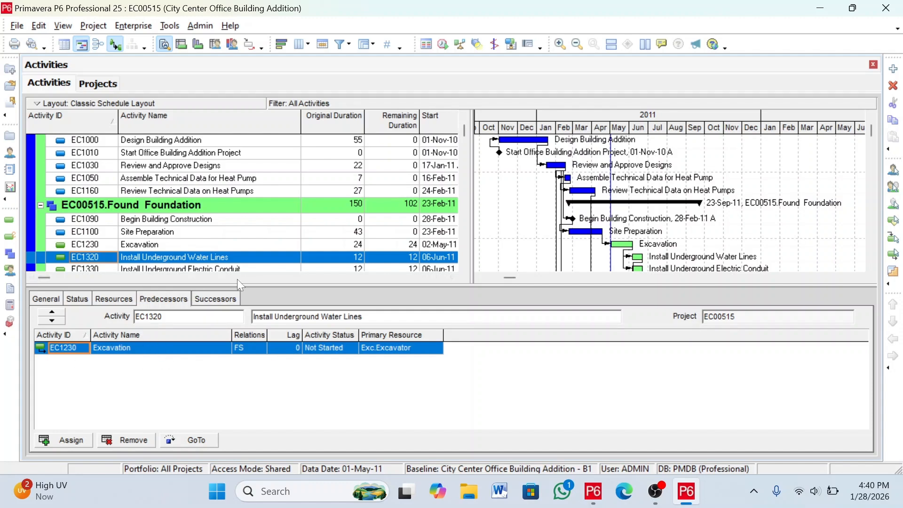
left_click(254, 350)
left_click(260, 349)
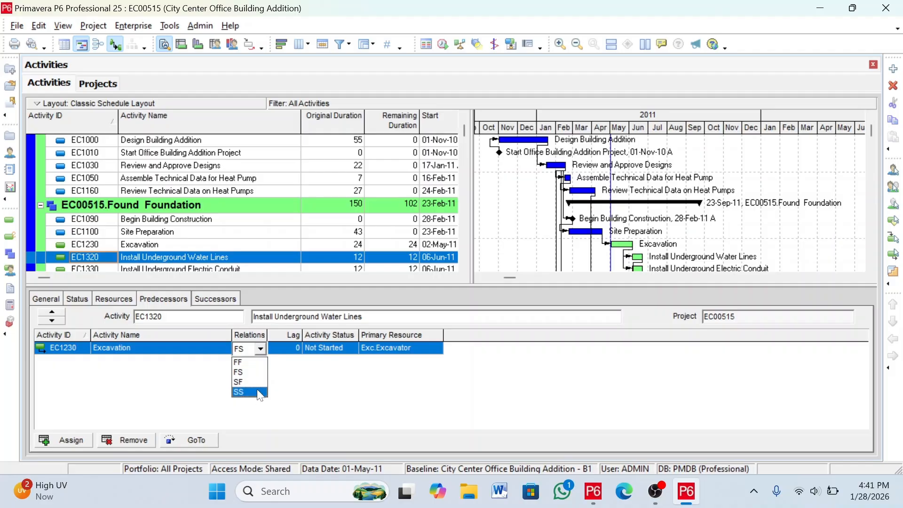
left_click(313, 391)
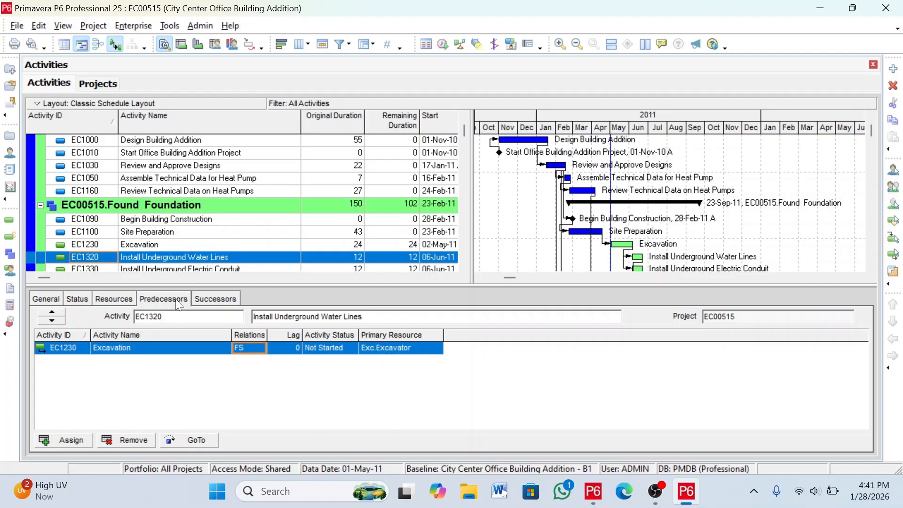
- View the successors of Install Underground Water Lines (EC1320) and of Concrete Foundation Walls (EC1350)
left_click(229, 302)
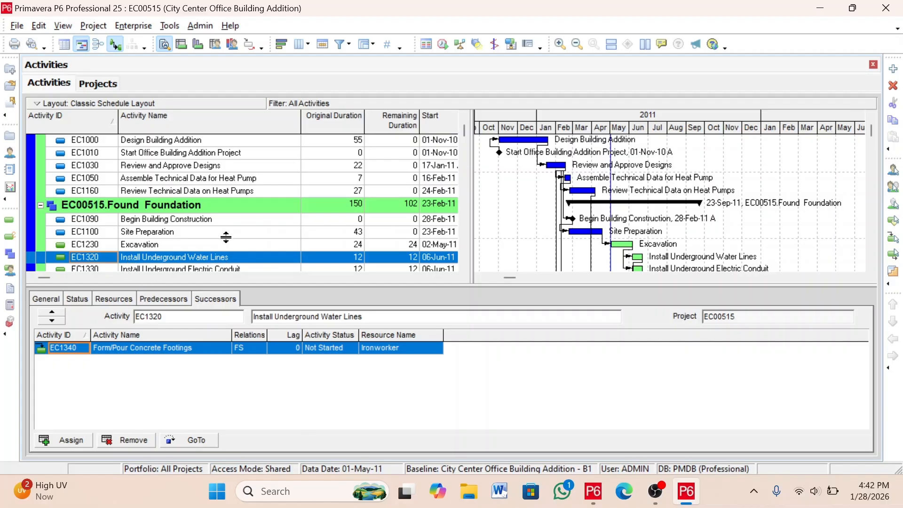
scroll(226, 237, "down", 2)
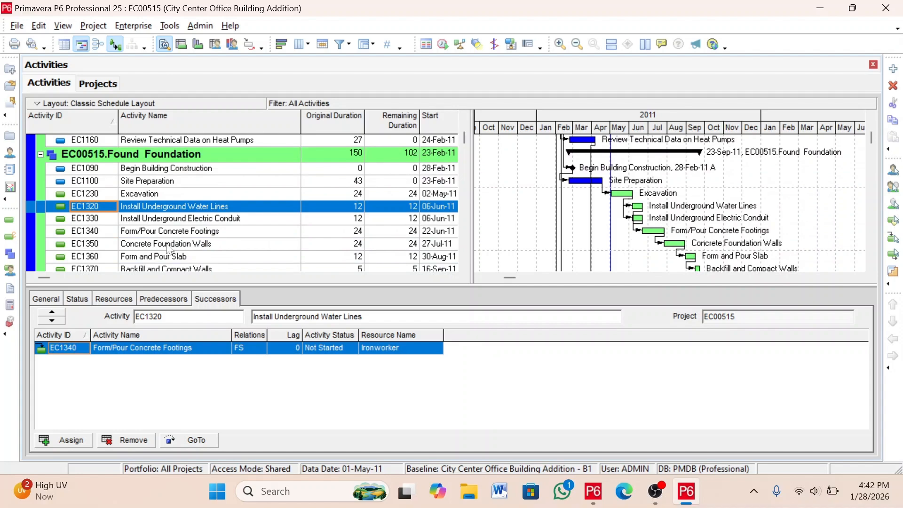
left_click(168, 244)
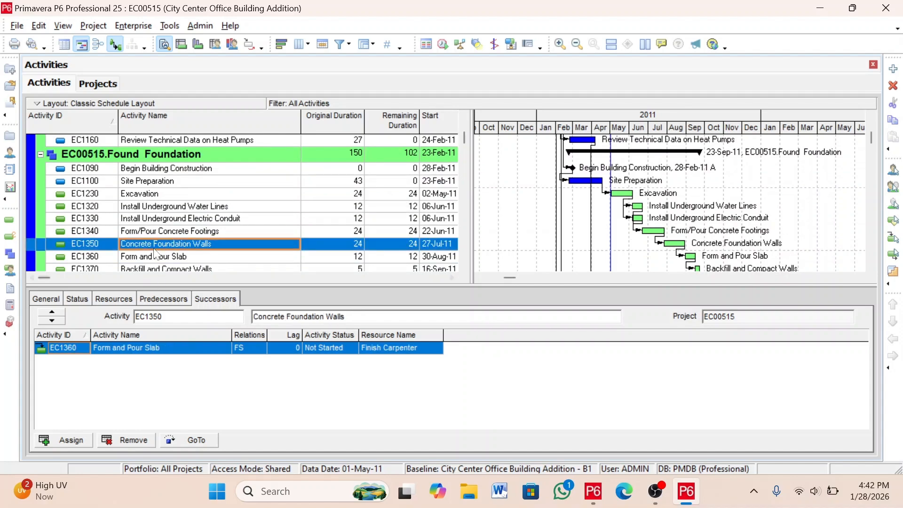
- View the general, status and resource details of Concrete Foundation Walls (EC1350)
left_click(46, 302)
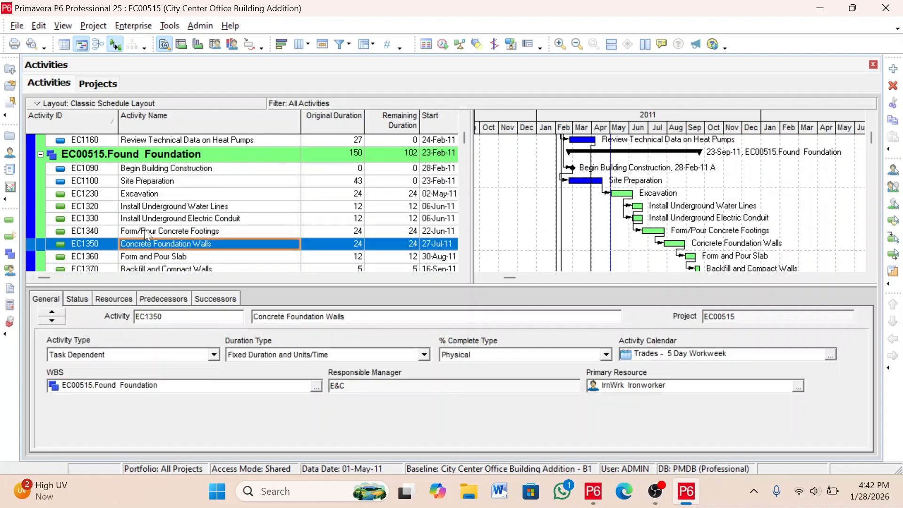
left_click(75, 300)
left_click(121, 298)
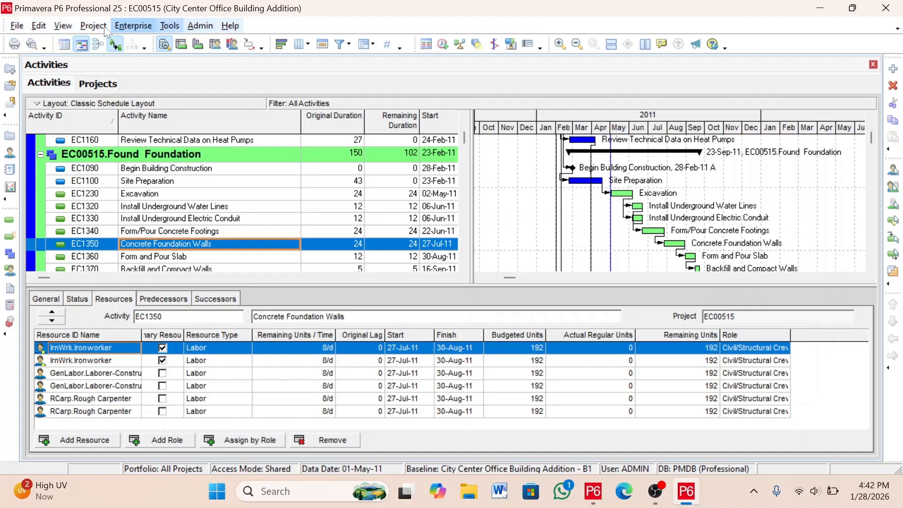
left_click(17, 25)
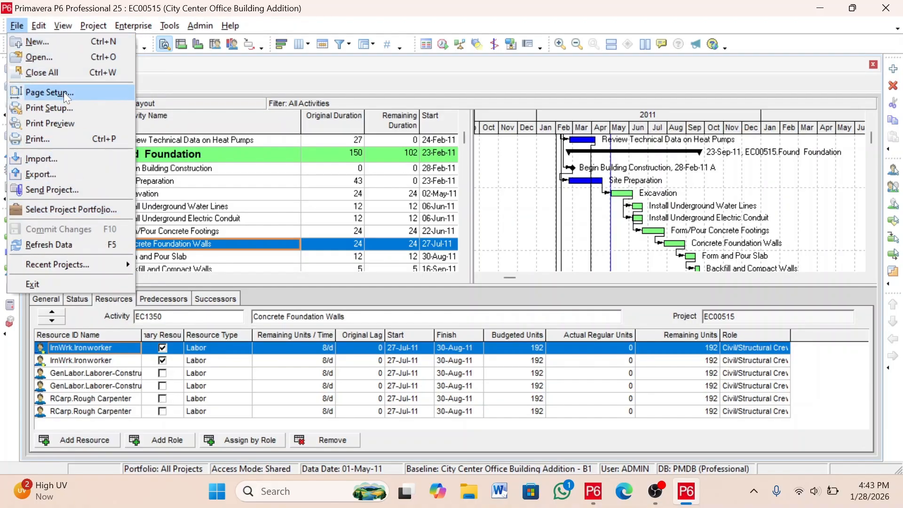
left_click(193, 77)
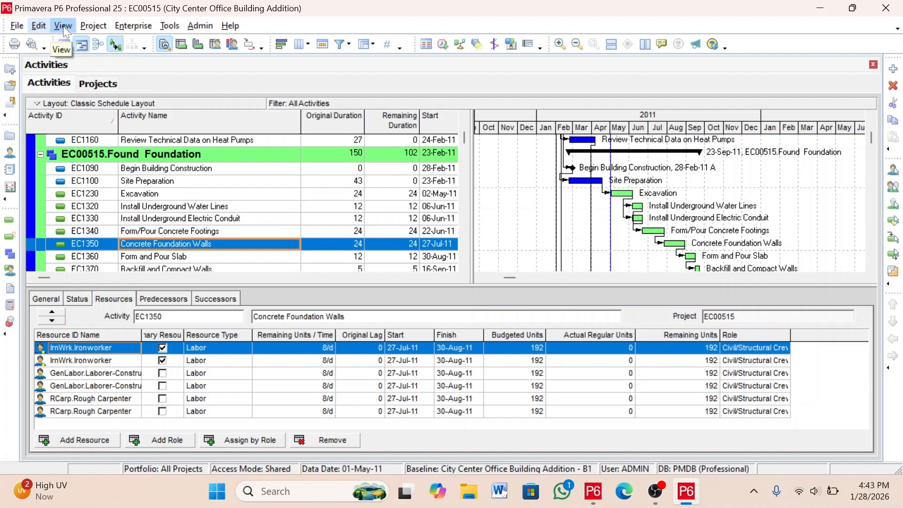
left_click(91, 27)
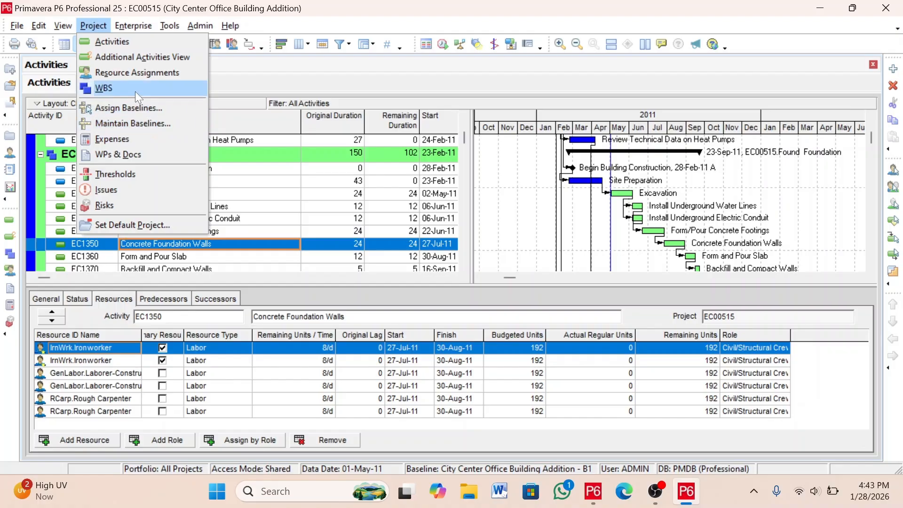
mouse_move(137, 29)
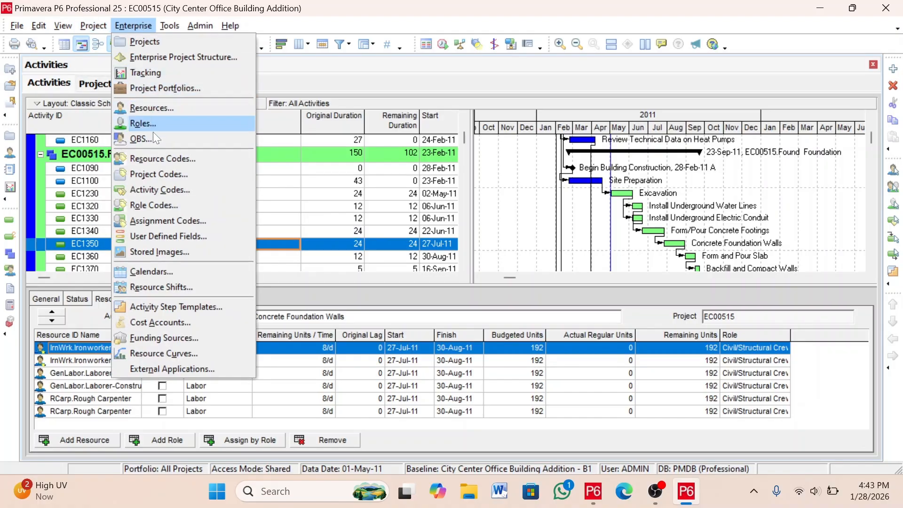
mouse_move(173, 26)
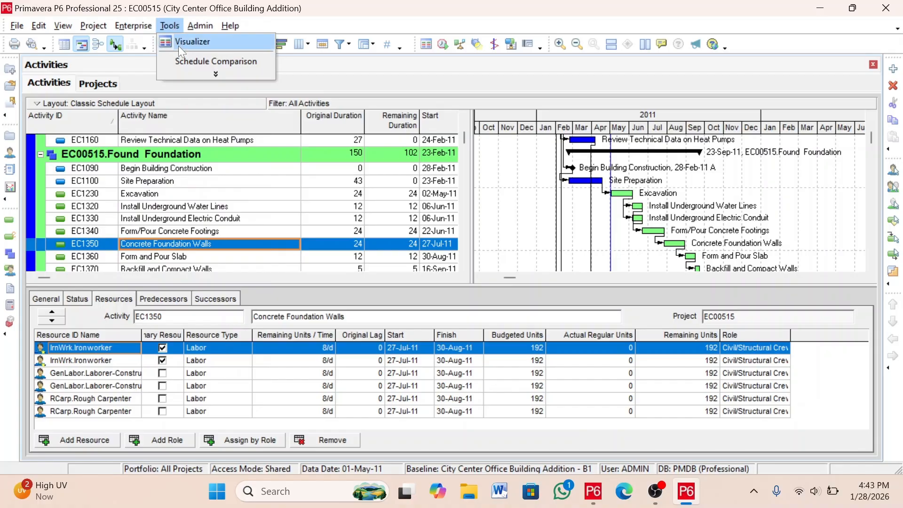
mouse_move(200, 26)
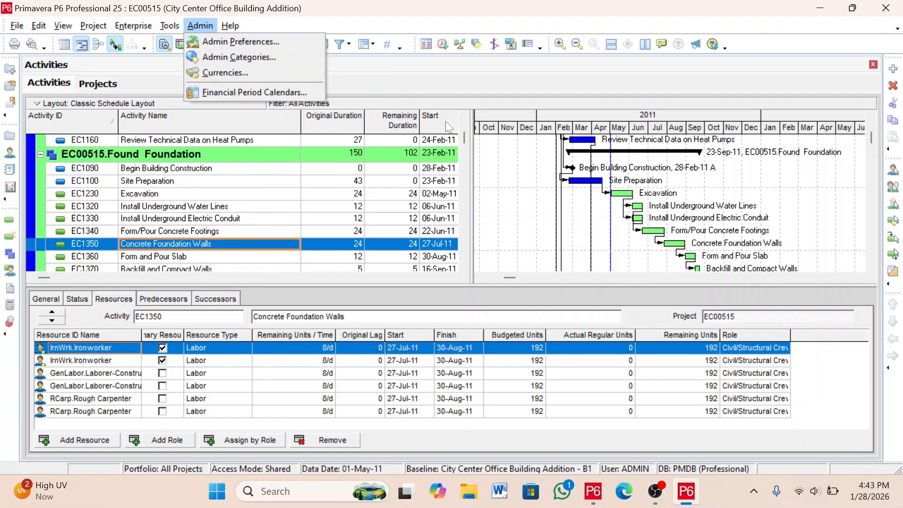
left_click(407, 77)
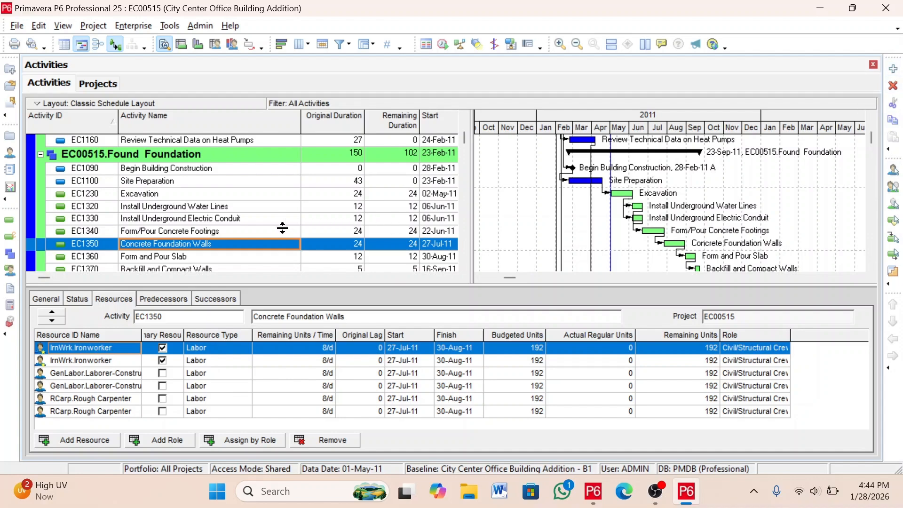
- Add a new activity to the Foundation WBS group, and delete that same activity
right_click(204, 251)
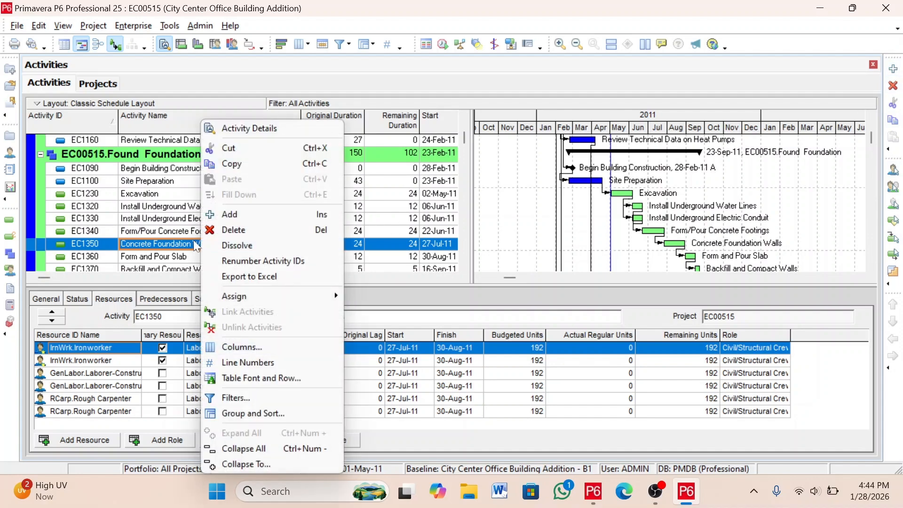
left_click(233, 215)
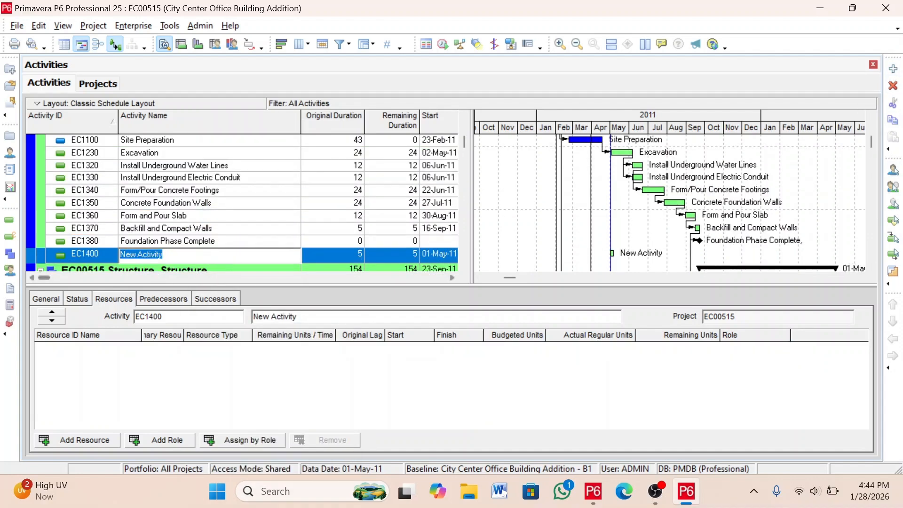
left_click(893, 69)
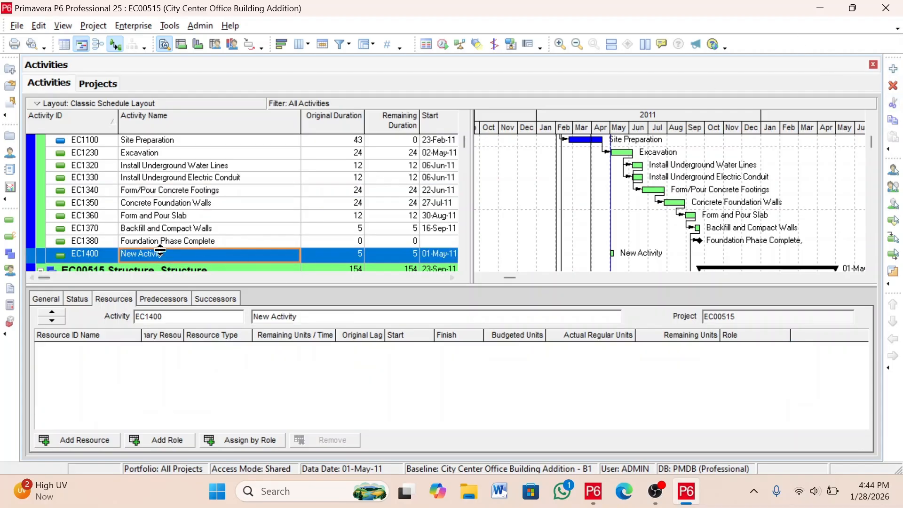
left_click(893, 85)
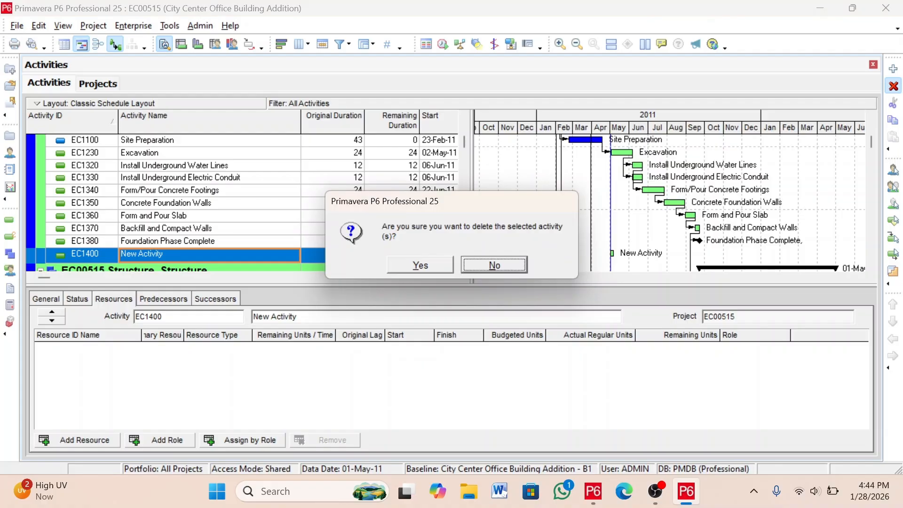
left_click(436, 263)
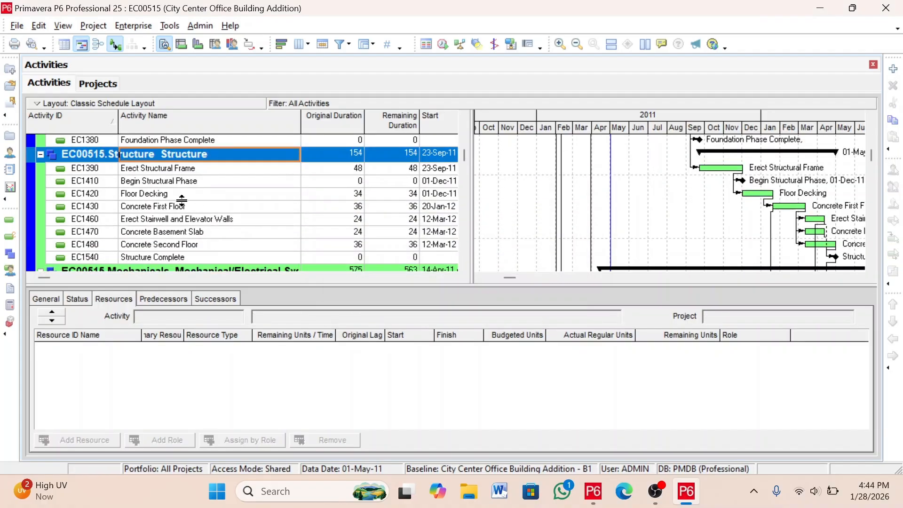
scroll(196, 223, "up", 3)
scroll(196, 223, "up", 1)
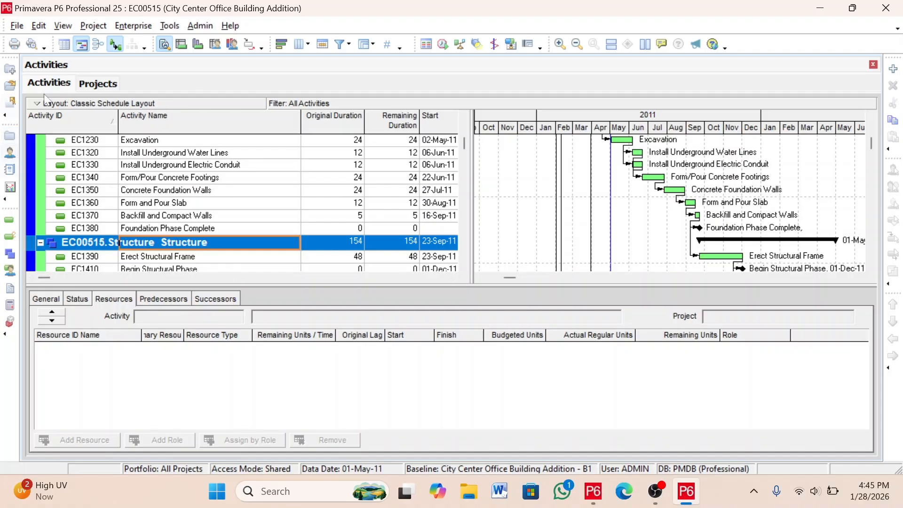
- Show the enterprise resources and projects lists, and open the WBS of the City Center Office Building Addition project
left_click(11, 154)
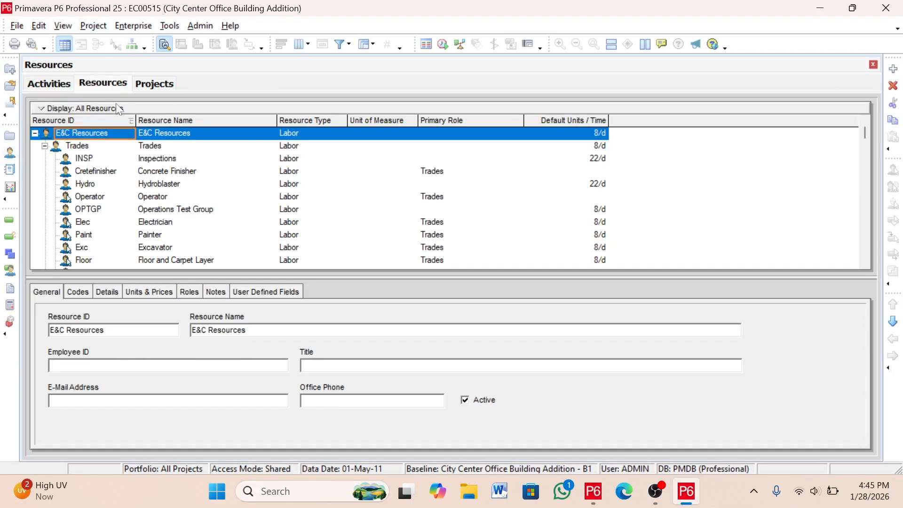
left_click(153, 84)
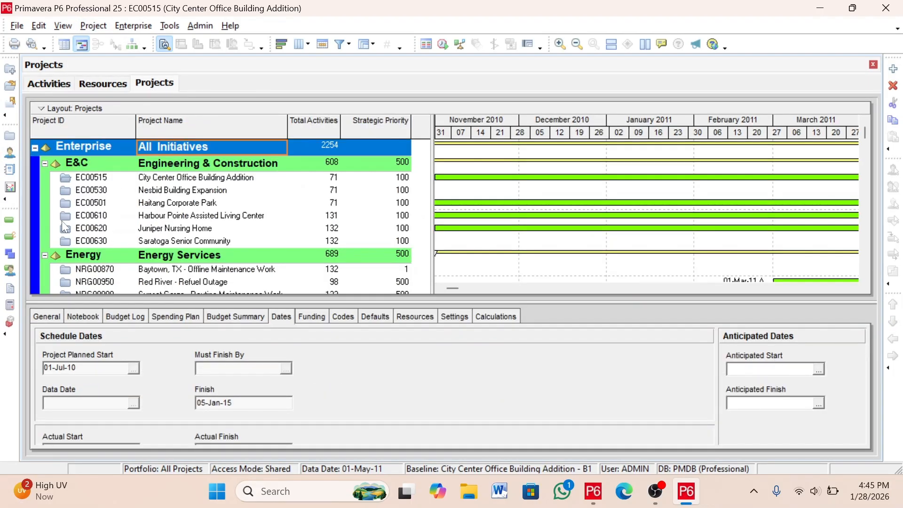
left_click(9, 254)
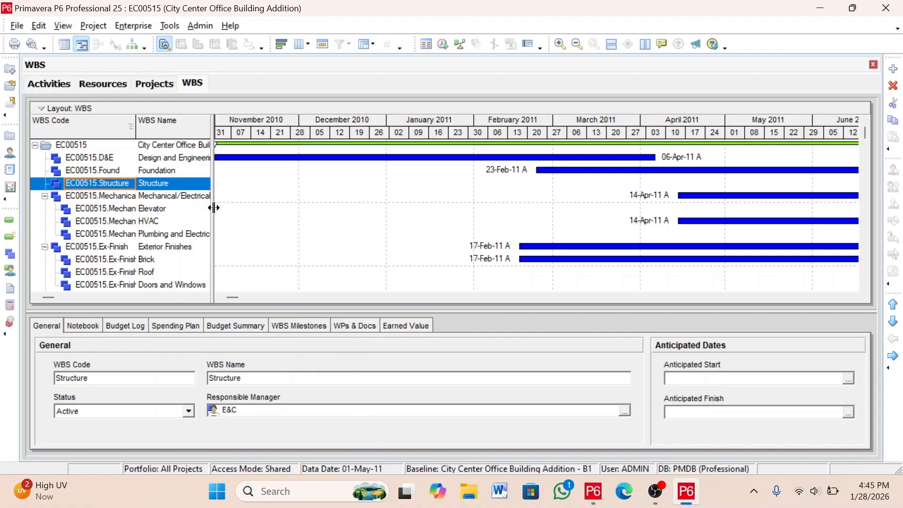
- Switch through the open Activities, Resources and Projects views, and return to the WBS view
left_click(56, 83)
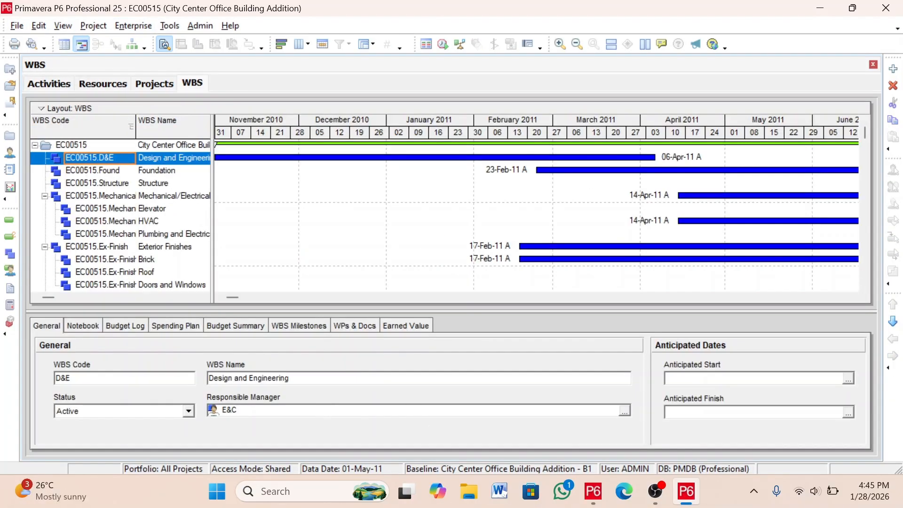
left_click(51, 84)
left_click(120, 83)
left_click(146, 84)
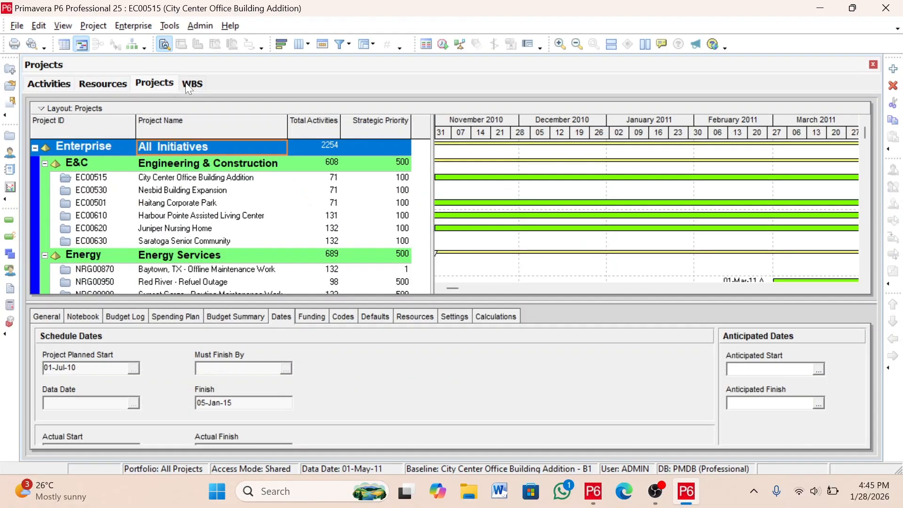
left_click(189, 84)
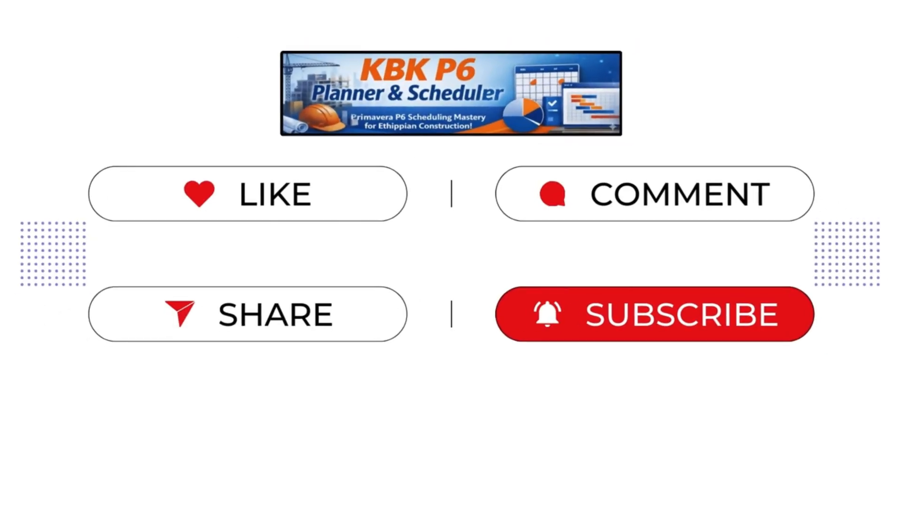